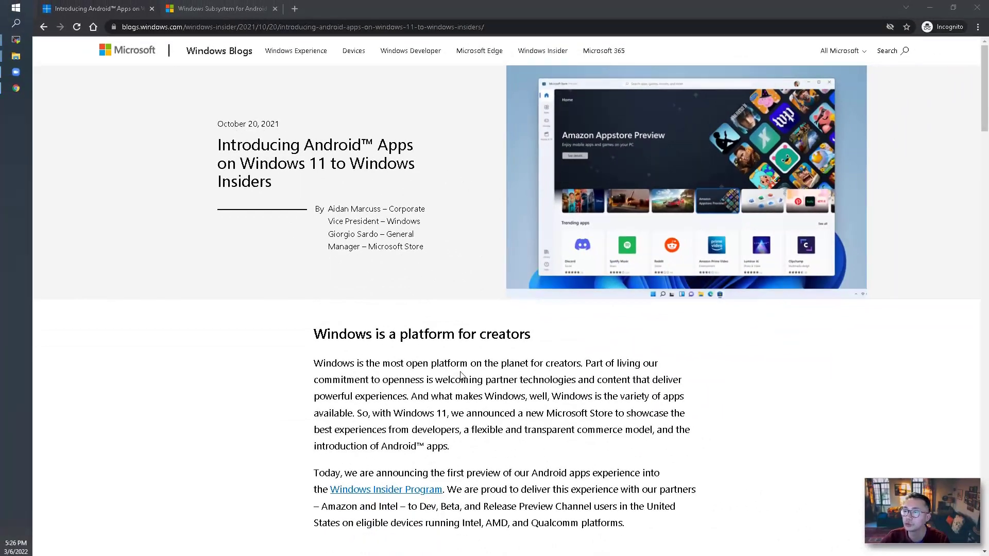
- Highlight the last editor's note date and the Release Preview Channel availability note
scroll(461, 375, down, 1)
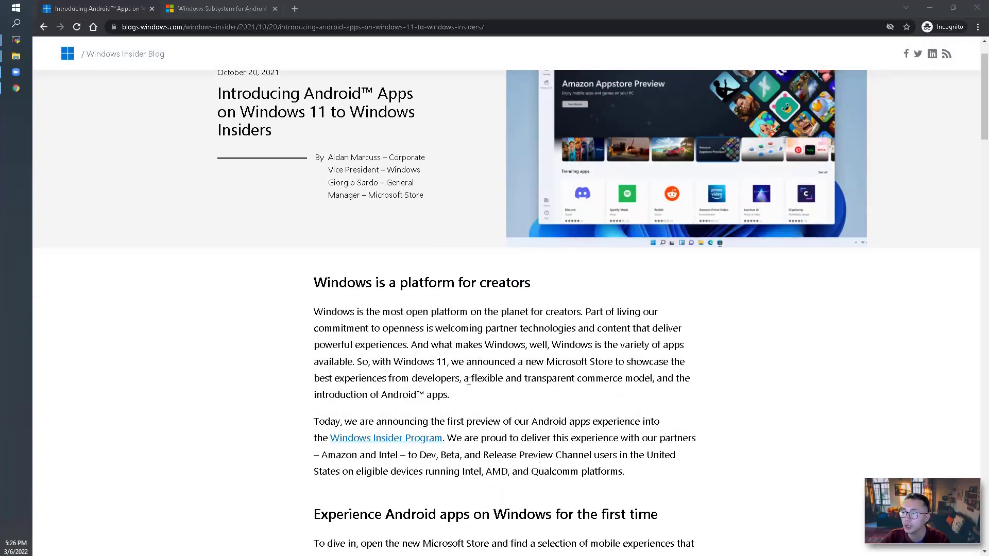
scroll(505, 384, down, 1)
drag(441, 404, 507, 404)
scroll(556, 378, down, 10)
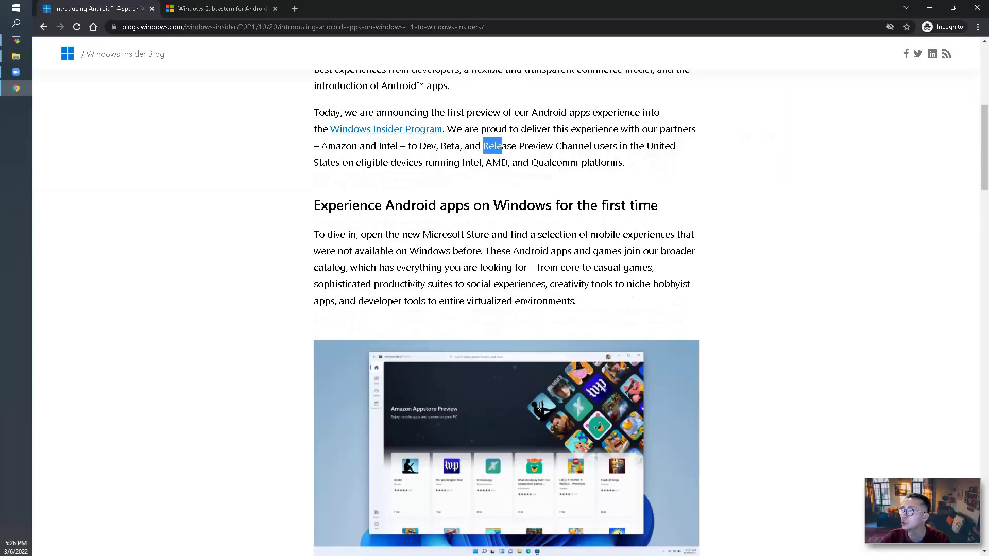
drag(987, 238, 987, 546)
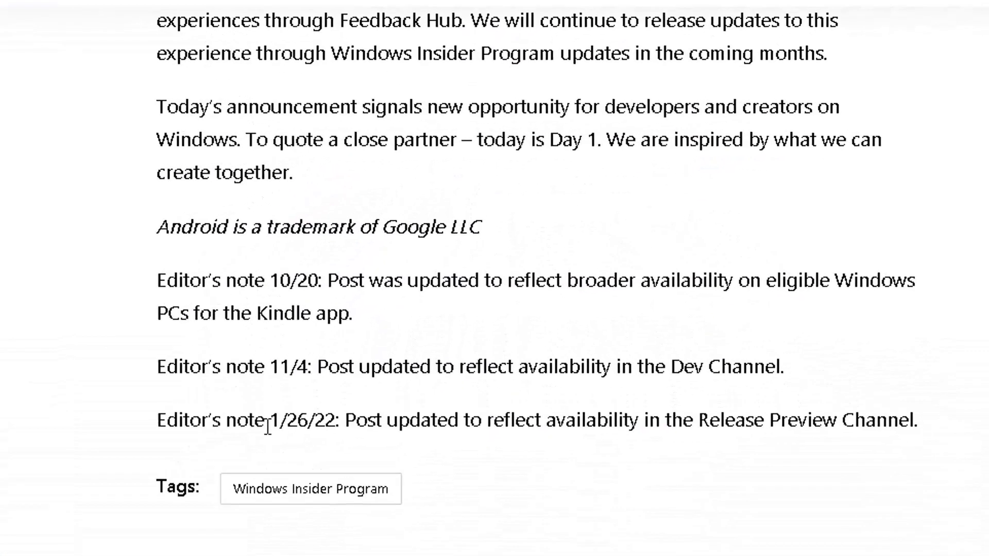
drag(267, 426, 368, 427)
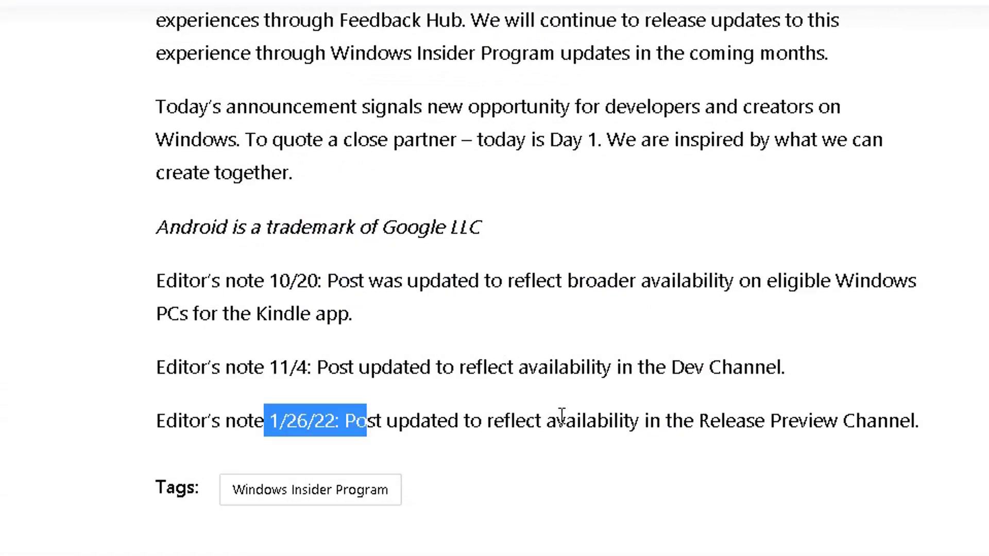
drag(684, 421, 929, 420)
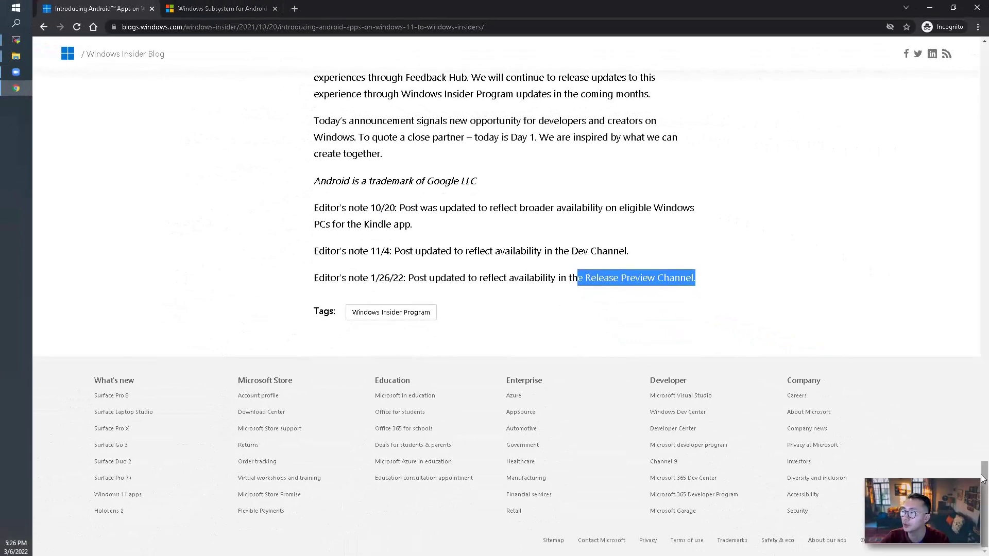
drag(984, 494, 985, 46)
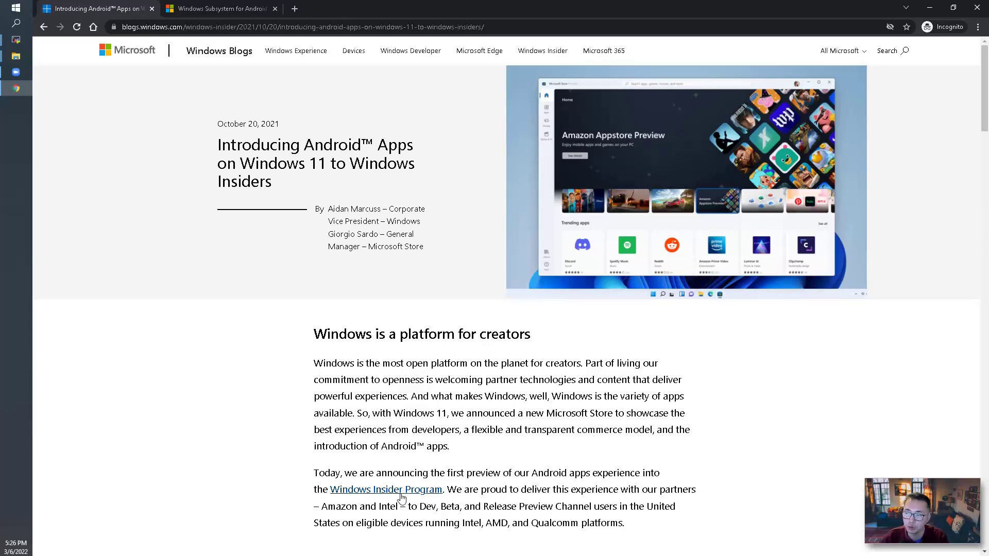
- Open the Device requirements link from the Windows Subsystem for Android docs in a new tab
click(234, 6)
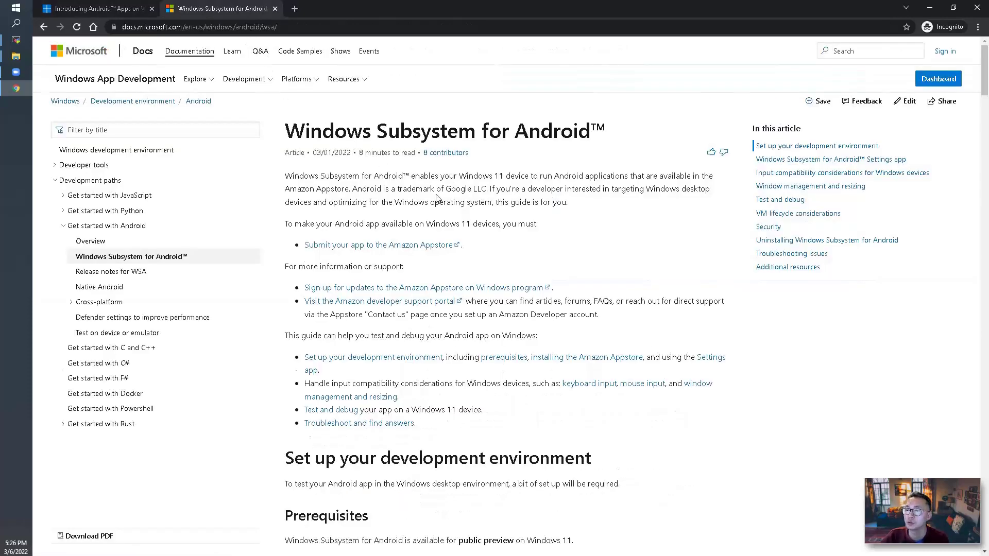
scroll(437, 198, down, 4)
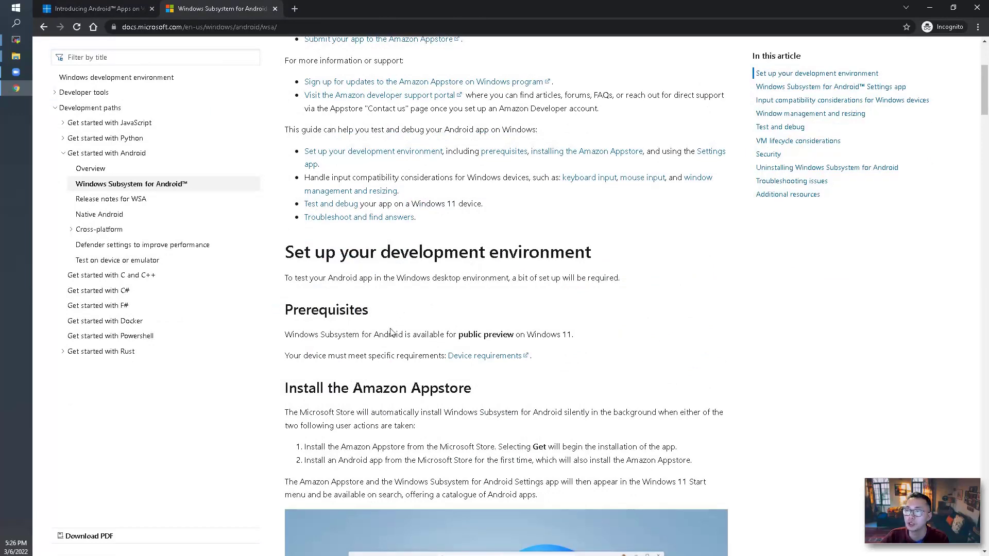
scroll(390, 330, down, 2)
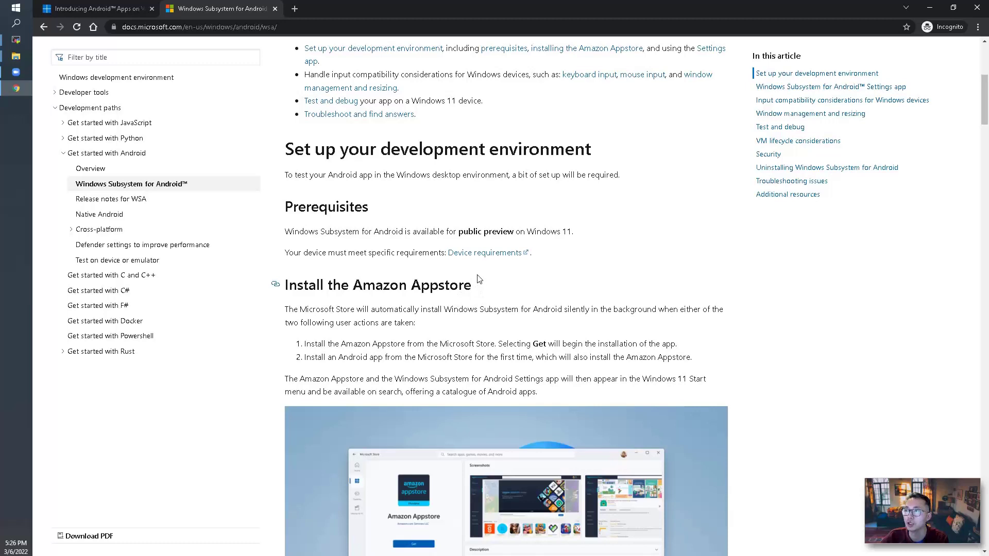
right_click(509, 254)
click(535, 261)
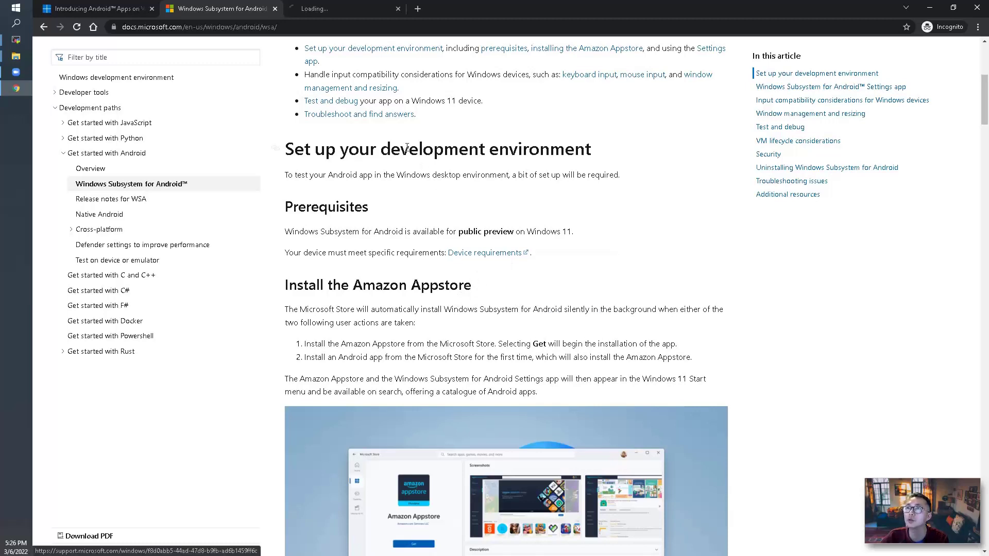
- On the Amazon Appstore support page, highlight the 16 GB recommended RAM and SSD requirements
click(336, 10)
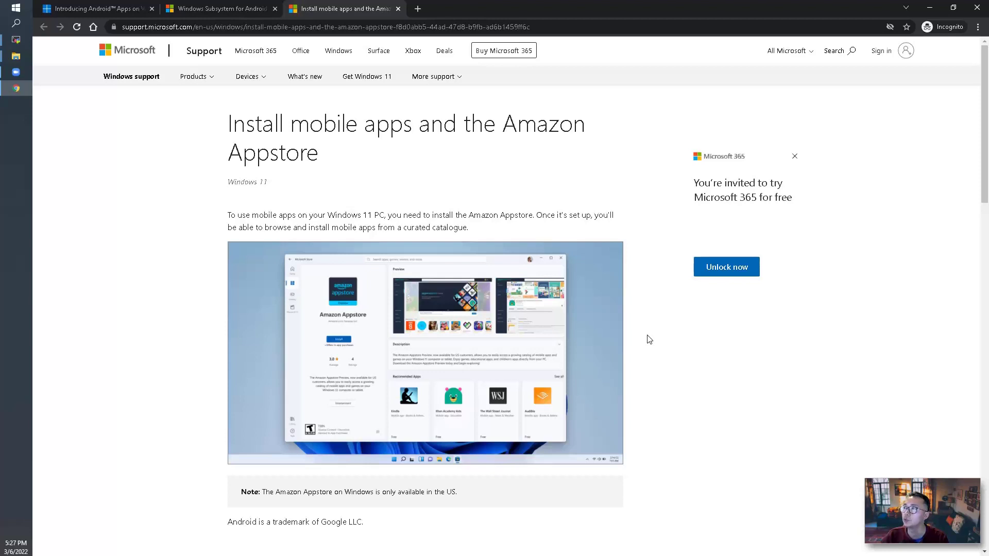
scroll(571, 335, down, 5)
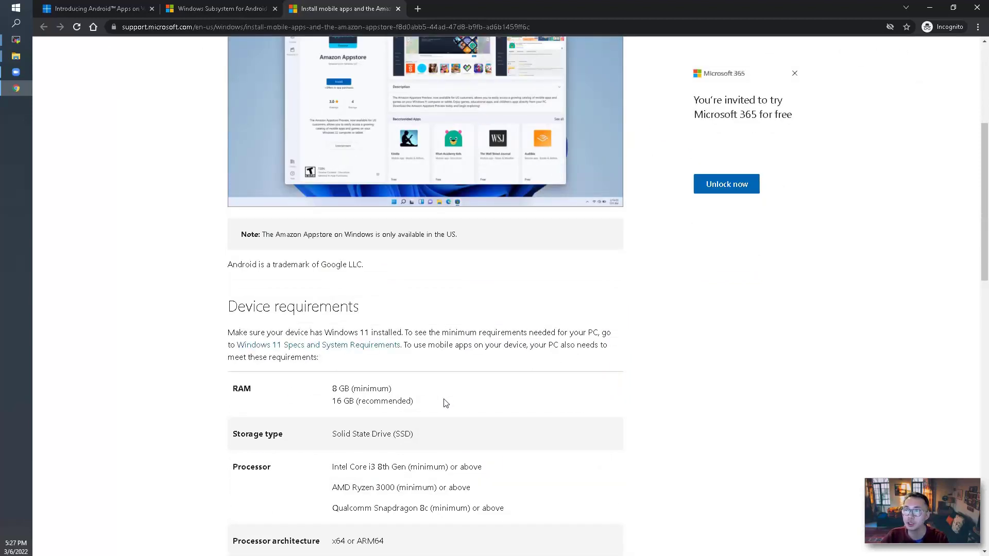
scroll(440, 403, down, 1)
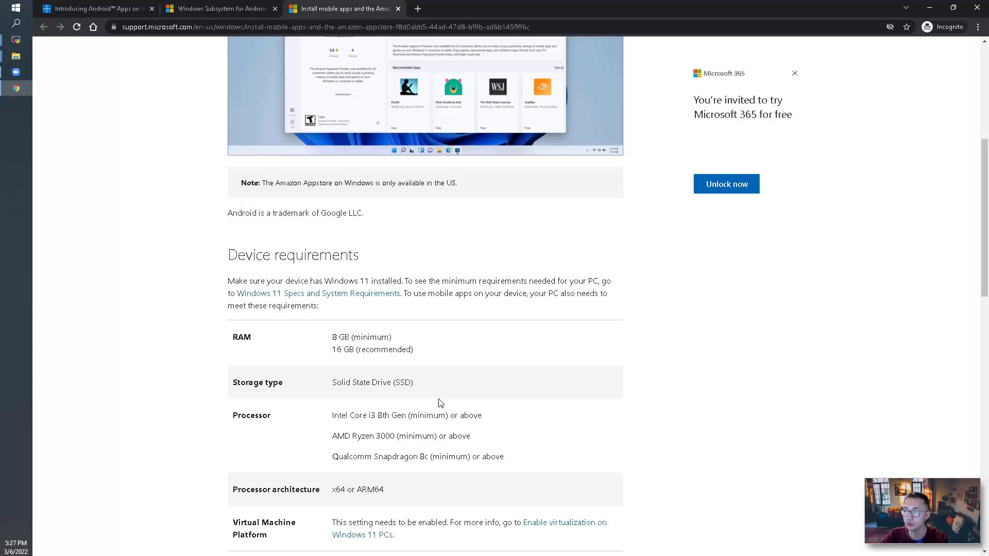
scroll(441, 403, down, 2)
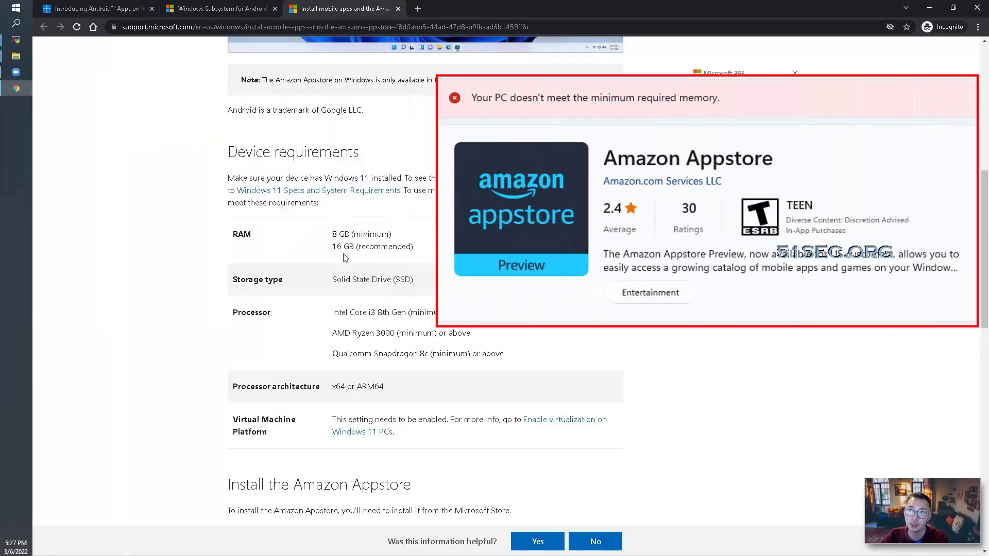
drag(336, 246, 410, 247)
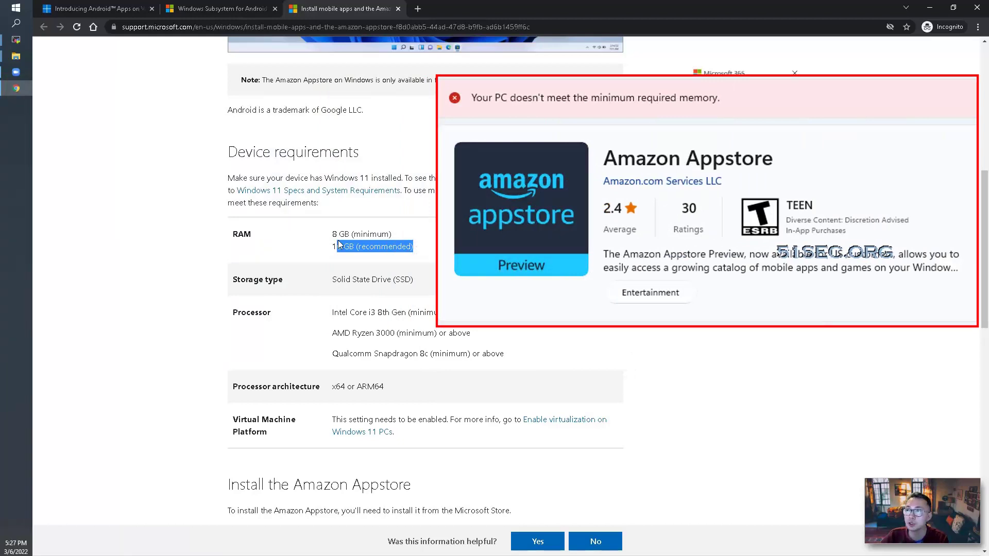
mouse_move(332, 231)
mouse_down()
mouse_move(425, 248)
mouse_move(332, 248)
mouse_up()
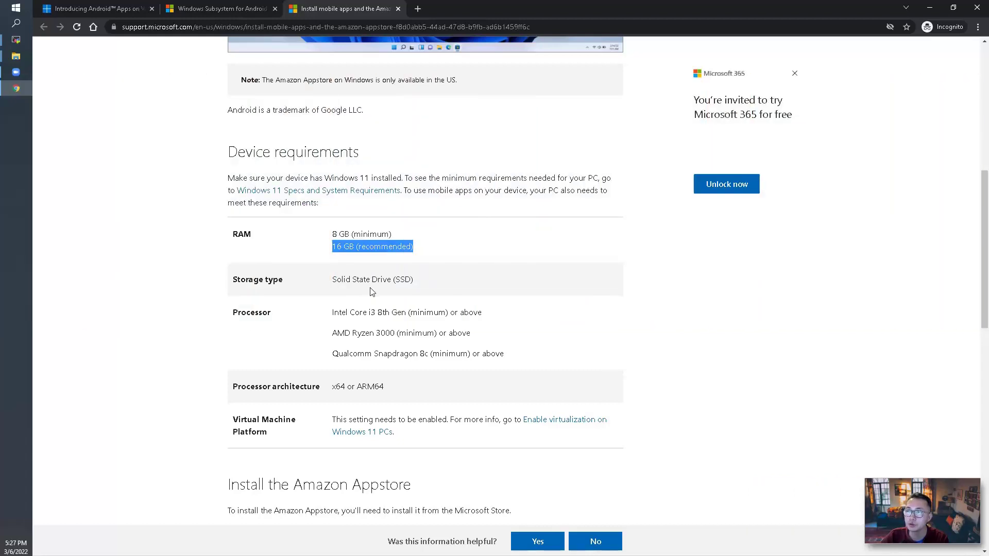
drag(332, 280, 421, 281)
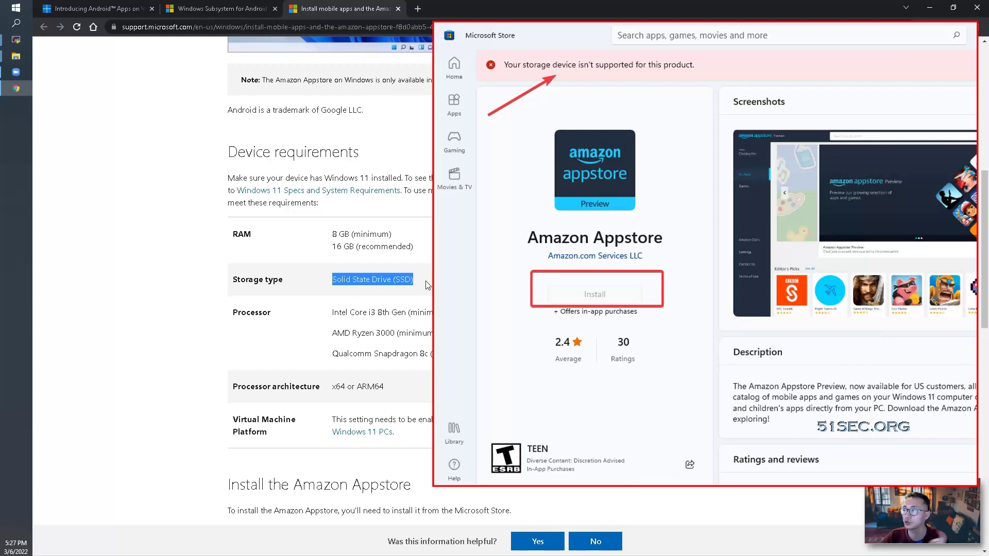
click(430, 312)
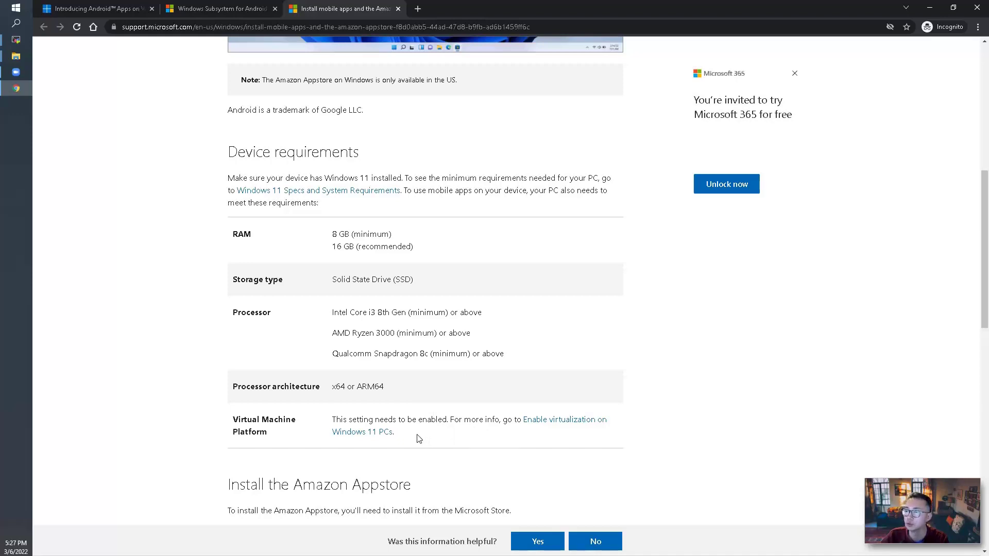
scroll(418, 431, down, 1)
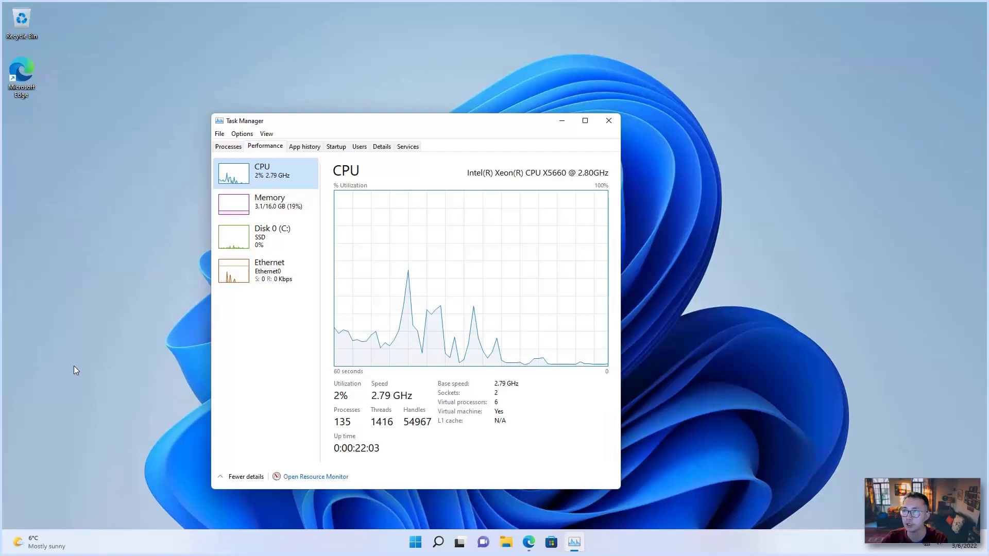
- In Edge, scroll to Device requirements and highlight the RAM through processor architecture rows
click(529, 544)
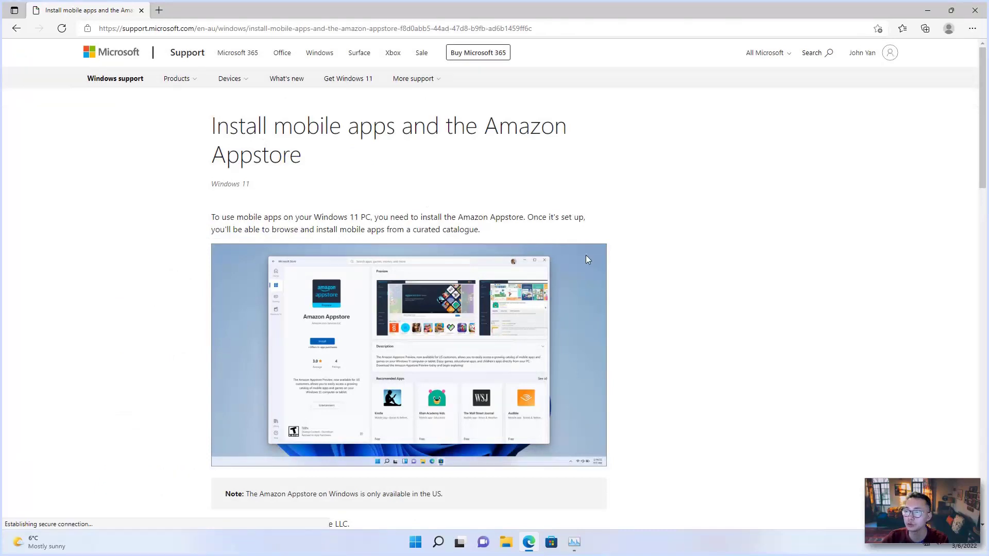
scroll(586, 257, down, 3)
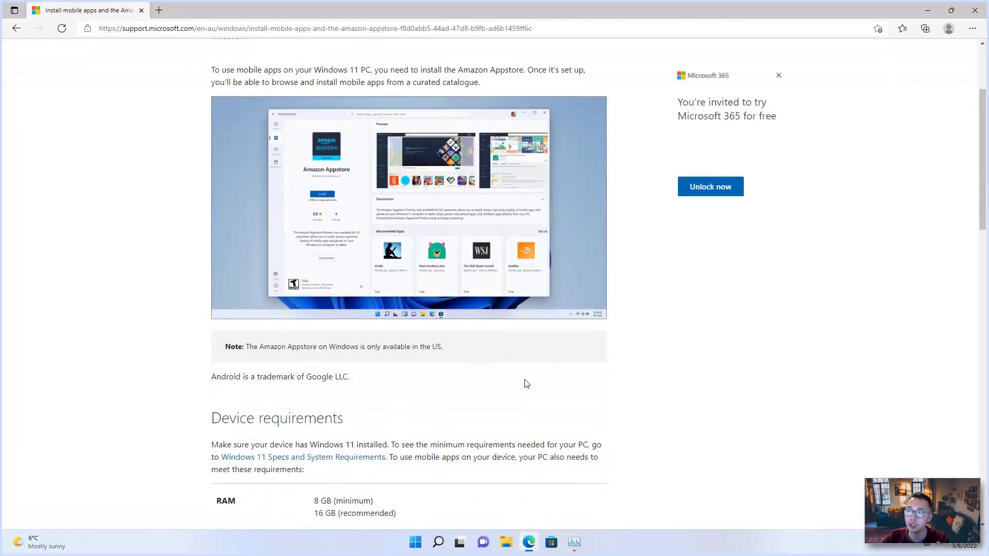
scroll(526, 384, down, 6)
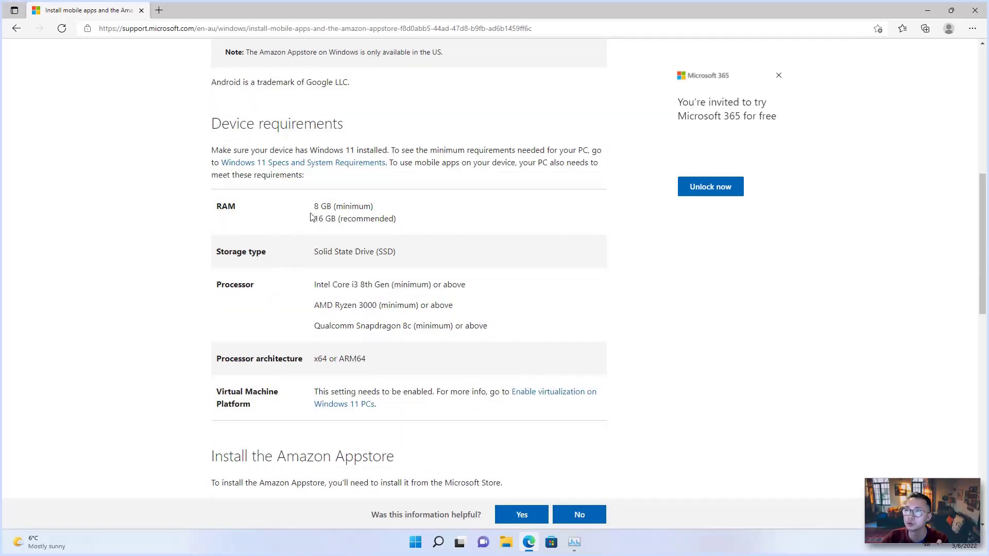
drag(310, 216, 525, 331)
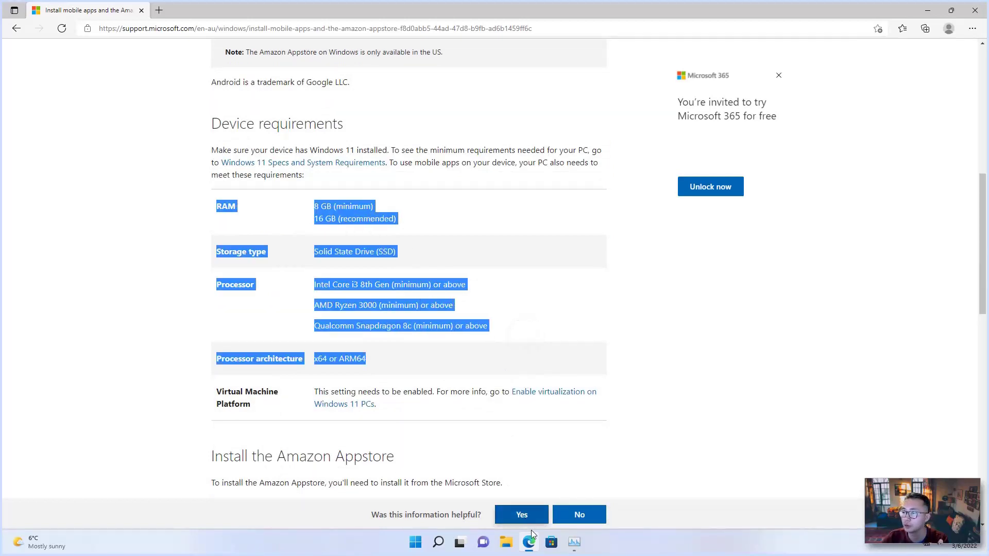
- Confirm 16.0 GB memory and a 60.0 GB SSD Disk 0 (C:) in Task Manager's Performance view
click(575, 543)
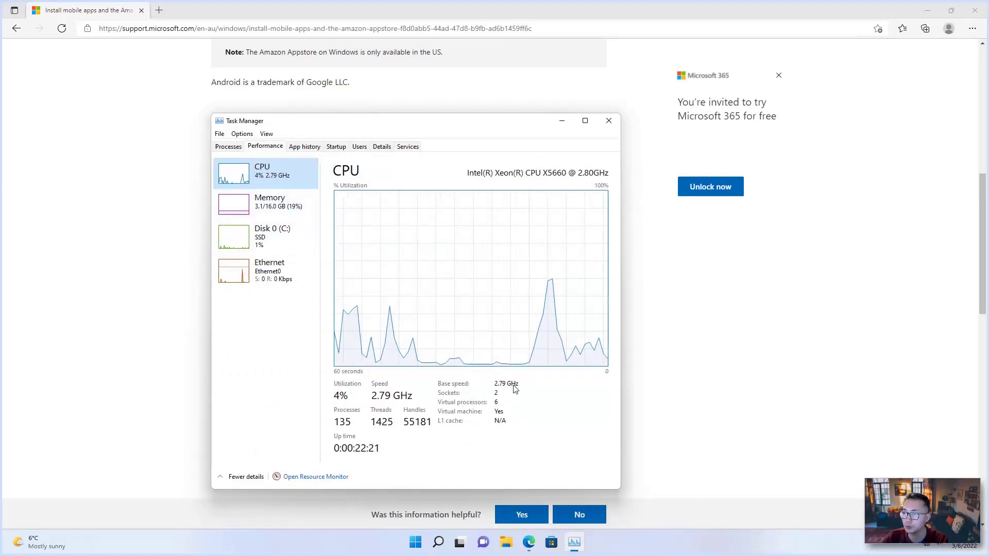
click(274, 207)
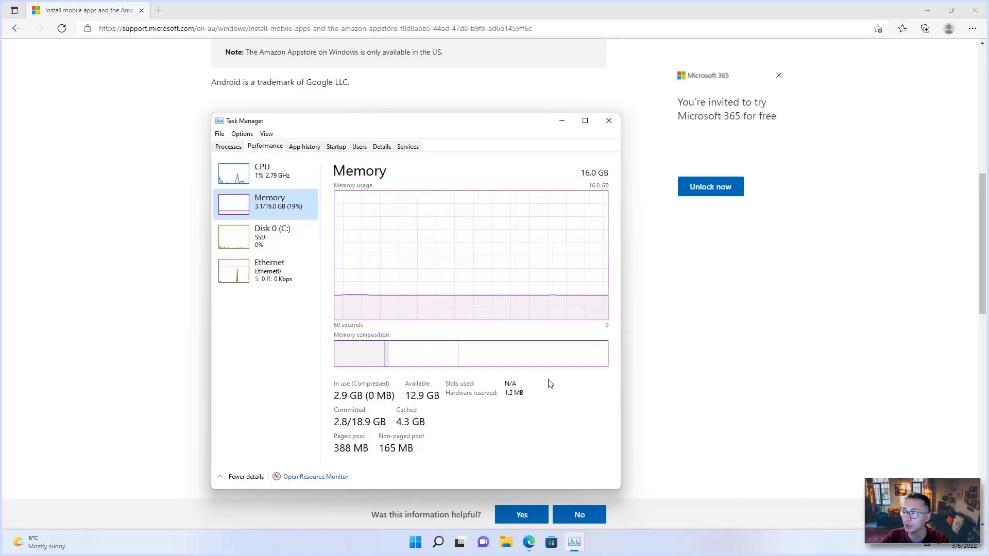
click(296, 244)
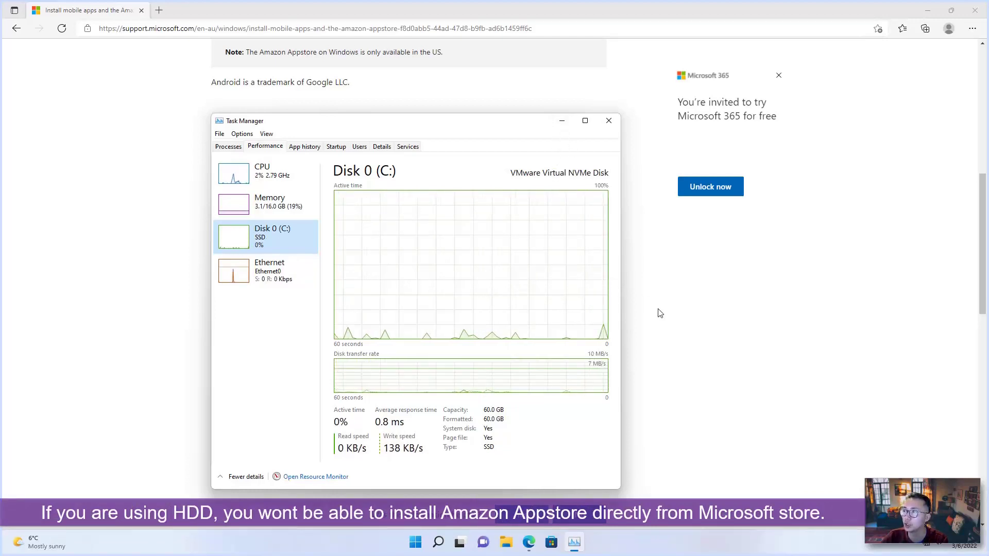
click(552, 542)
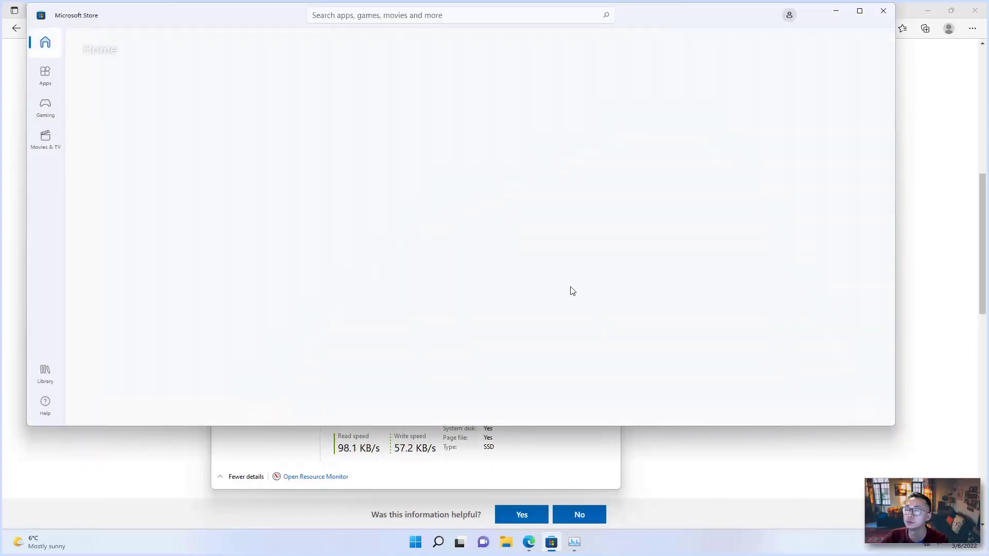
- Minimize Microsoft Store and scroll the Edge article to the Install the Amazon Appstore section
mouse_move(553, 544)
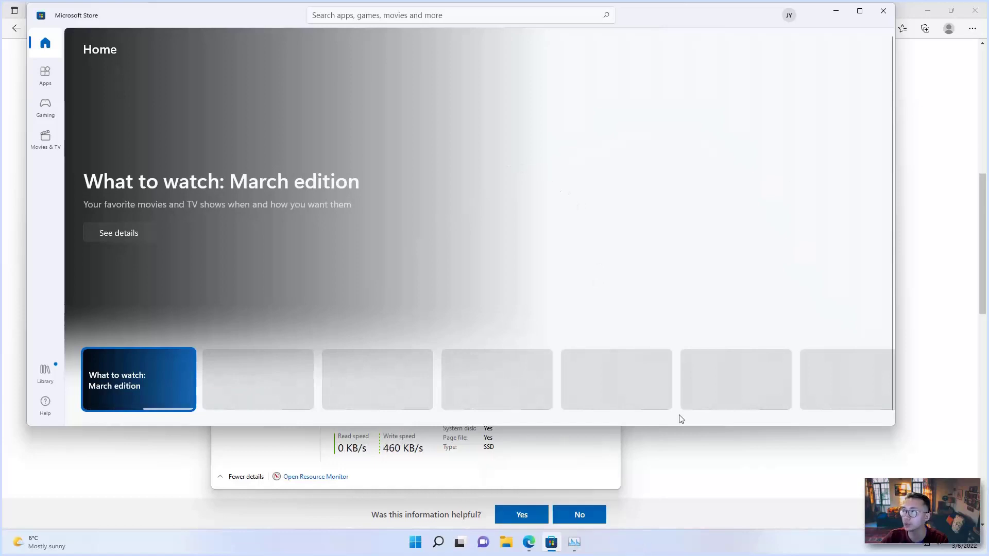
click(836, 11)
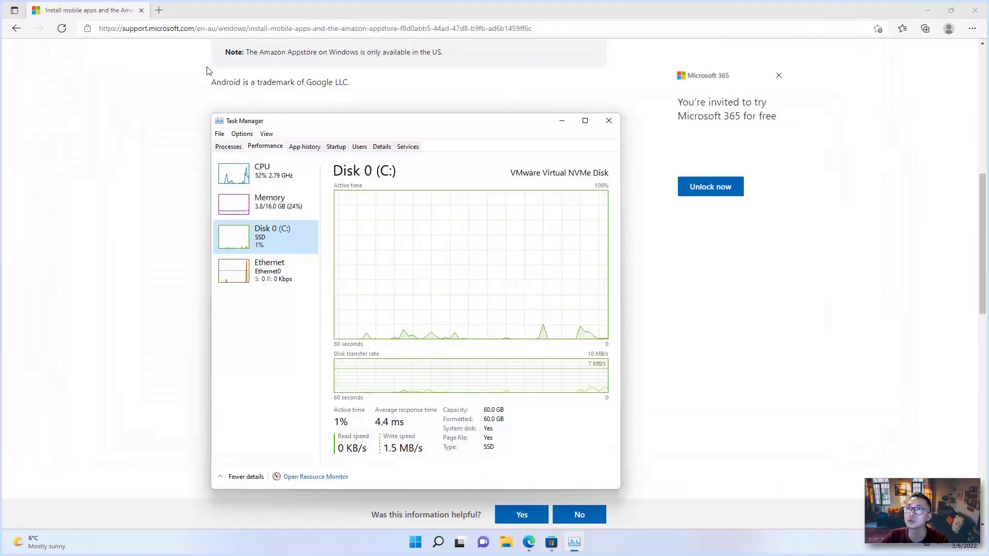
click(157, 77)
scroll(505, 263, up, 8)
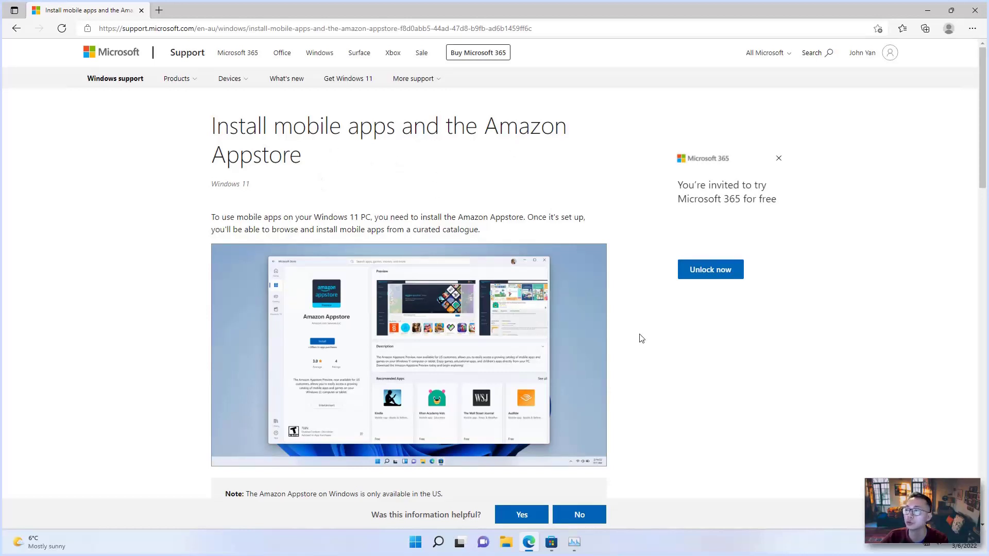
scroll(638, 341, down, 5)
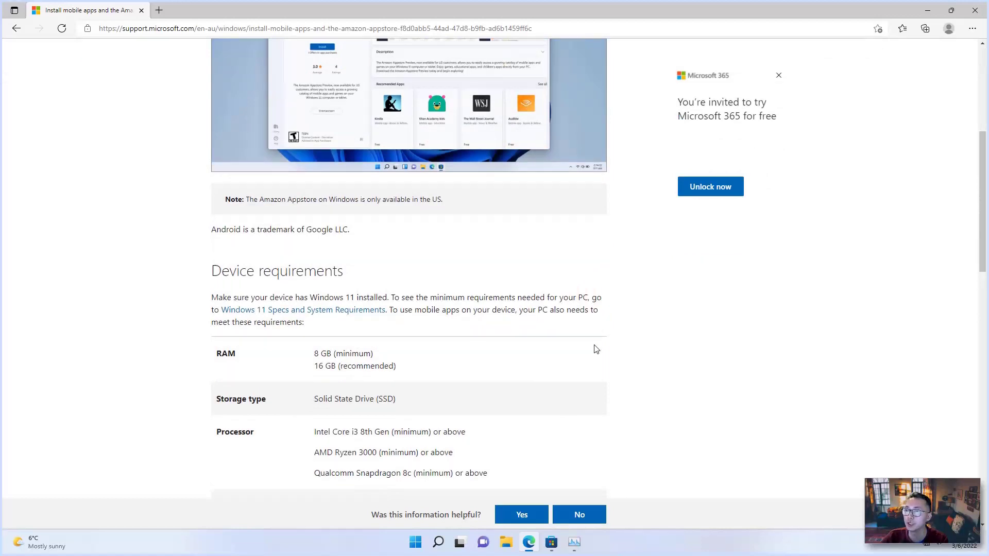
scroll(584, 348, down, 5)
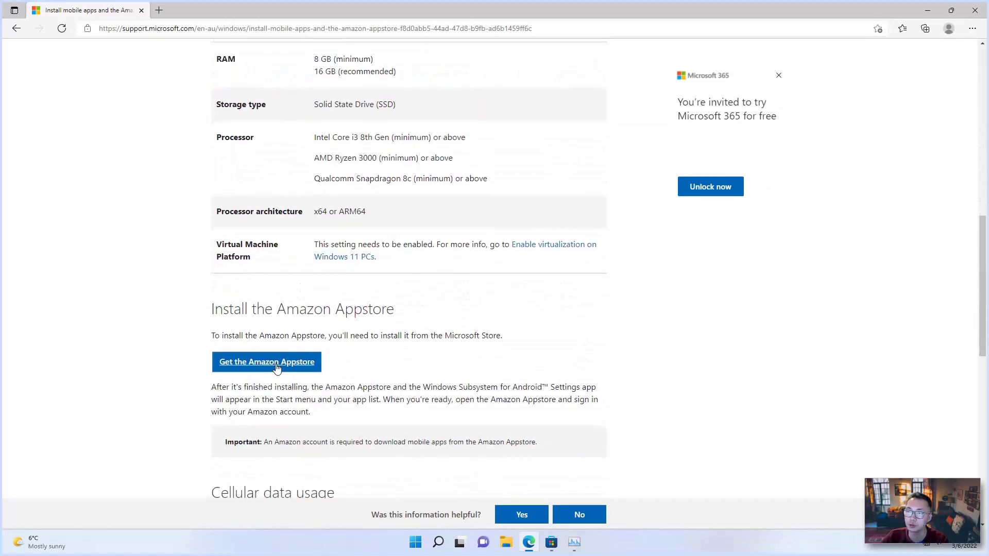
- Search Microsoft Store for 'amazon appstore', maximize the window, and install Amazon Appstore
click(551, 542)
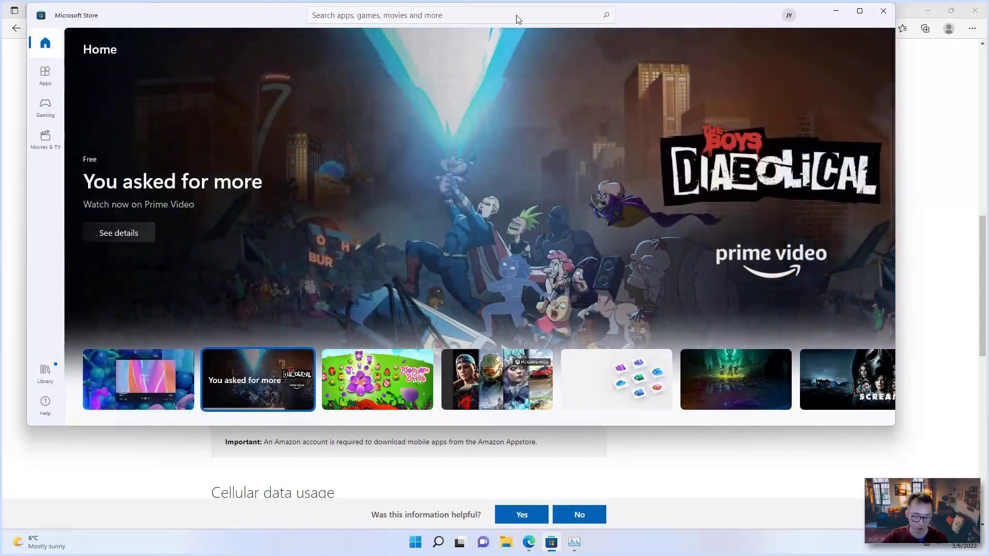
click(516, 15)
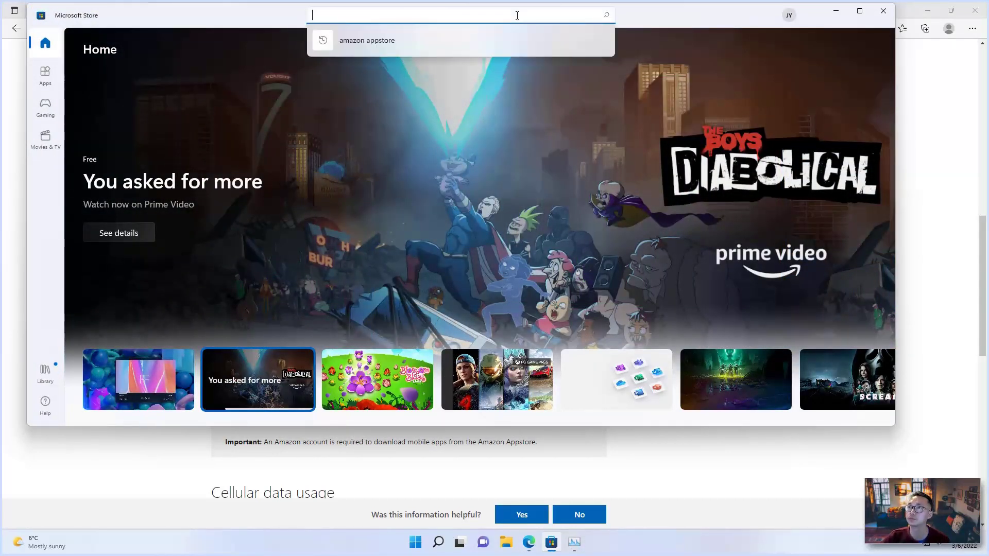
click(489, 39)
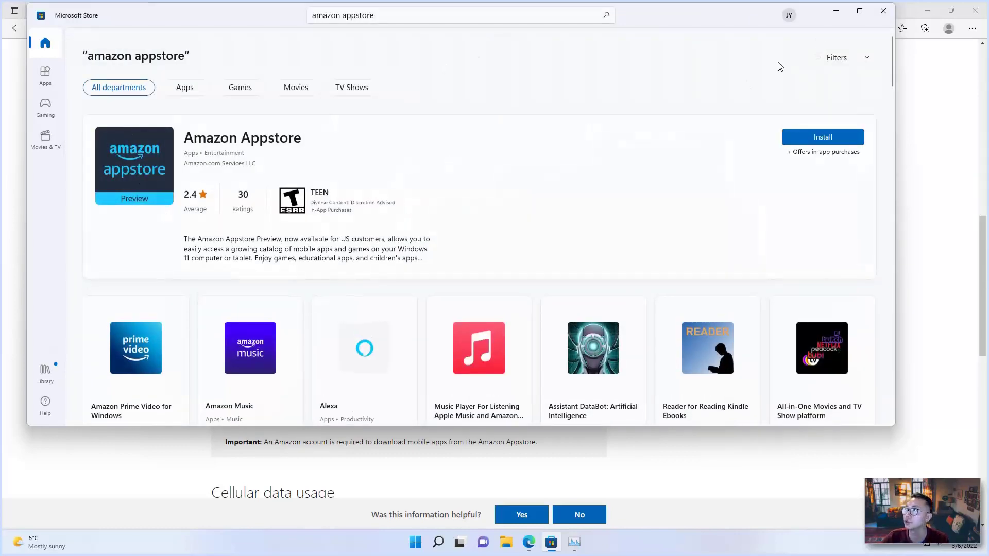
click(859, 11)
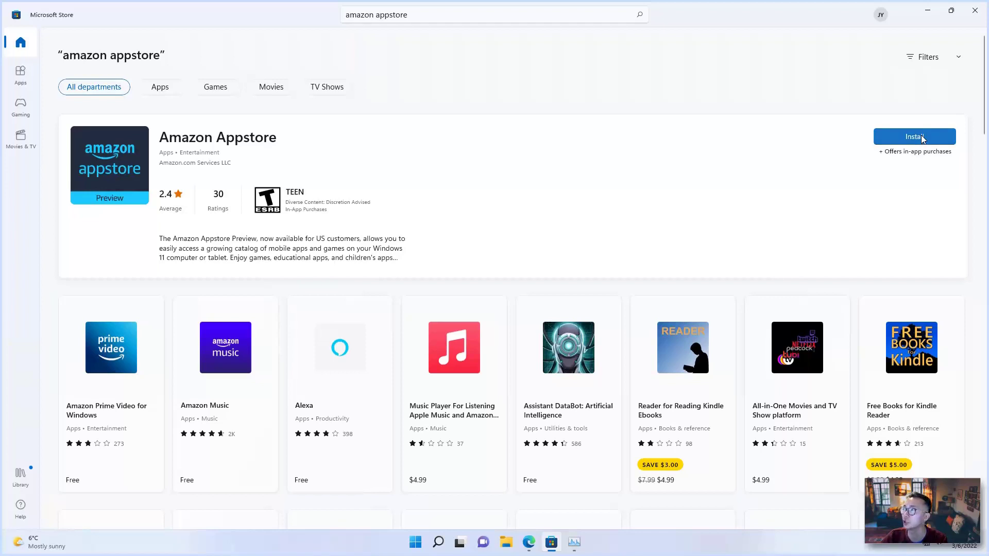
click(920, 135)
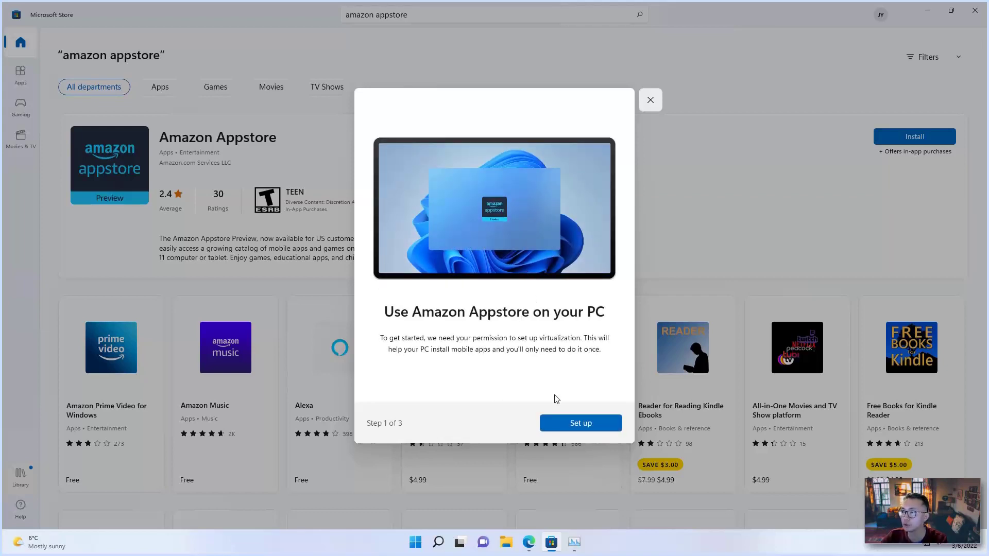
- Set up virtualization for the Amazon Appstore, approving the administrator prompt
click(572, 423)
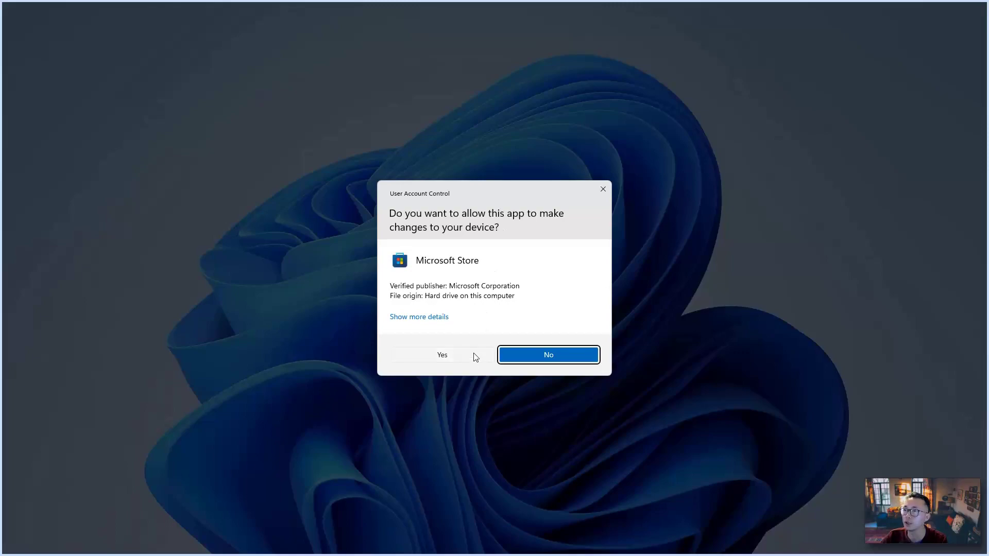
click(459, 359)
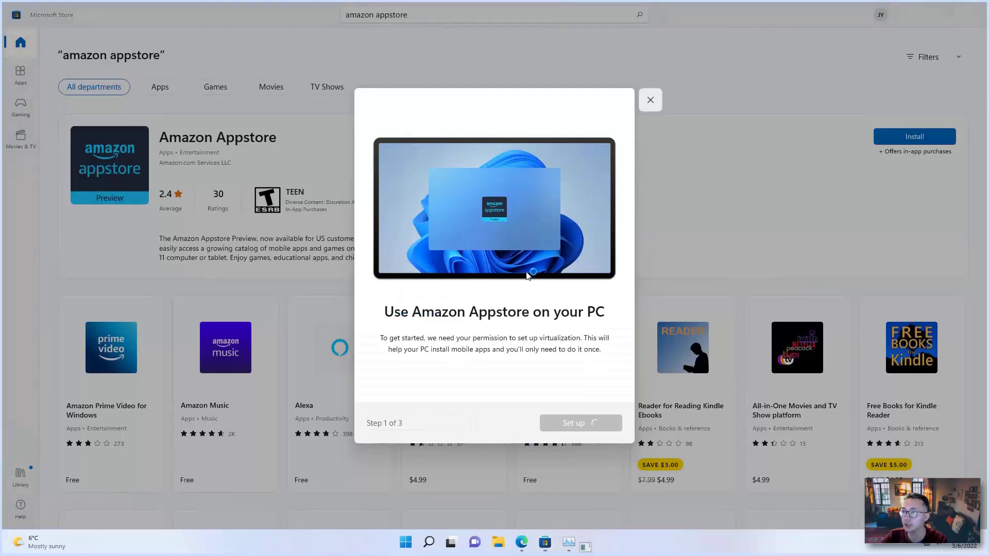
mouse_move(595, 544)
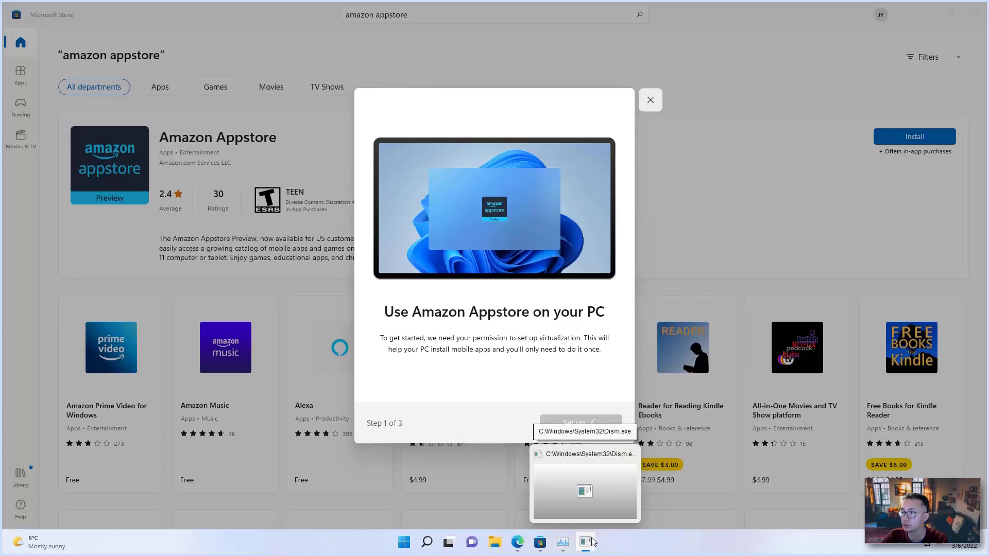
mouse_move(587, 494)
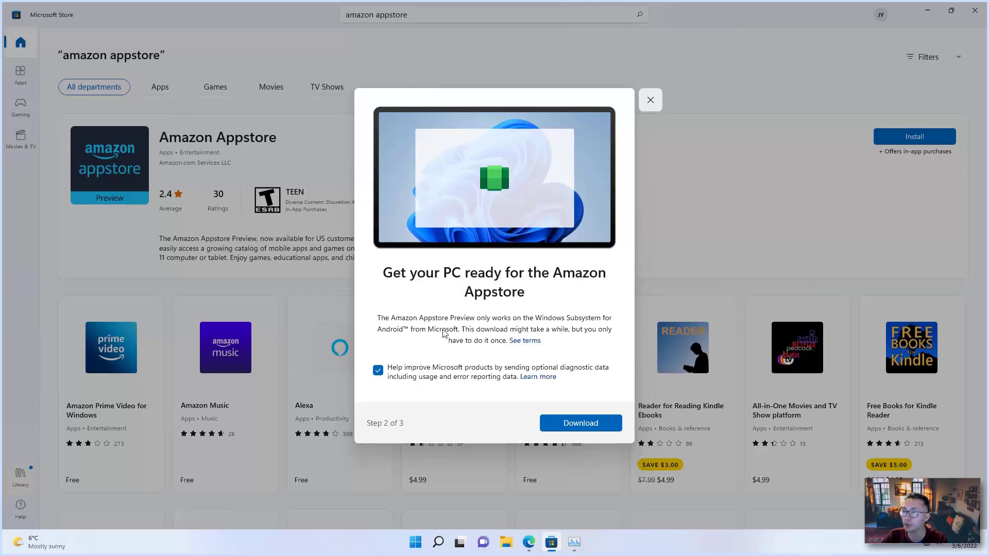
- Download Windows Subsystem for Android with optional diagnostic data sharing turned off
click(382, 369)
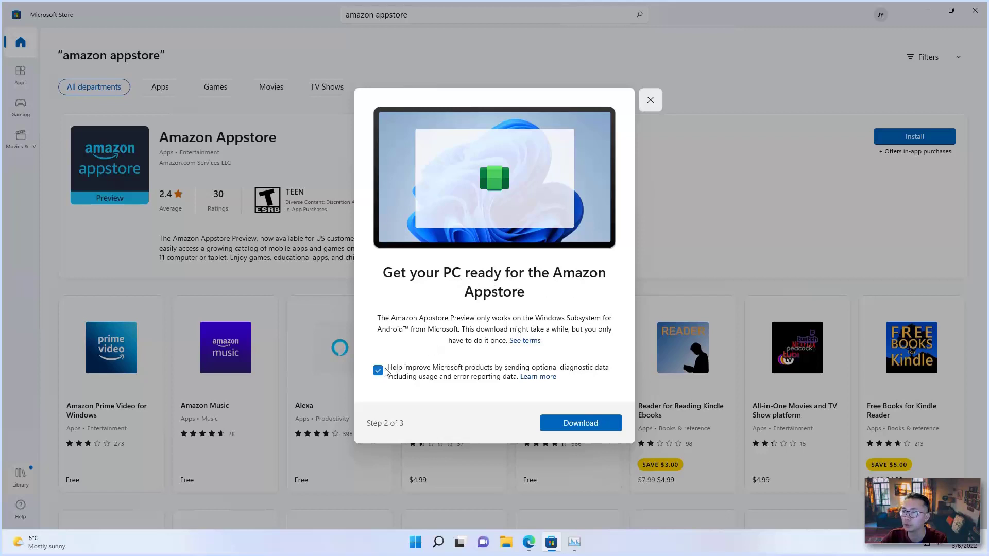
click(580, 428)
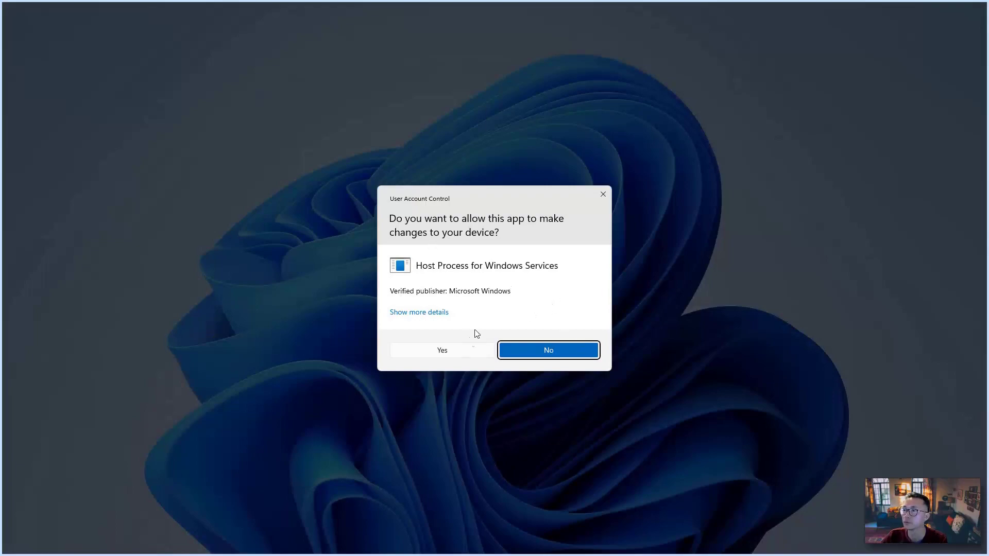
click(464, 350)
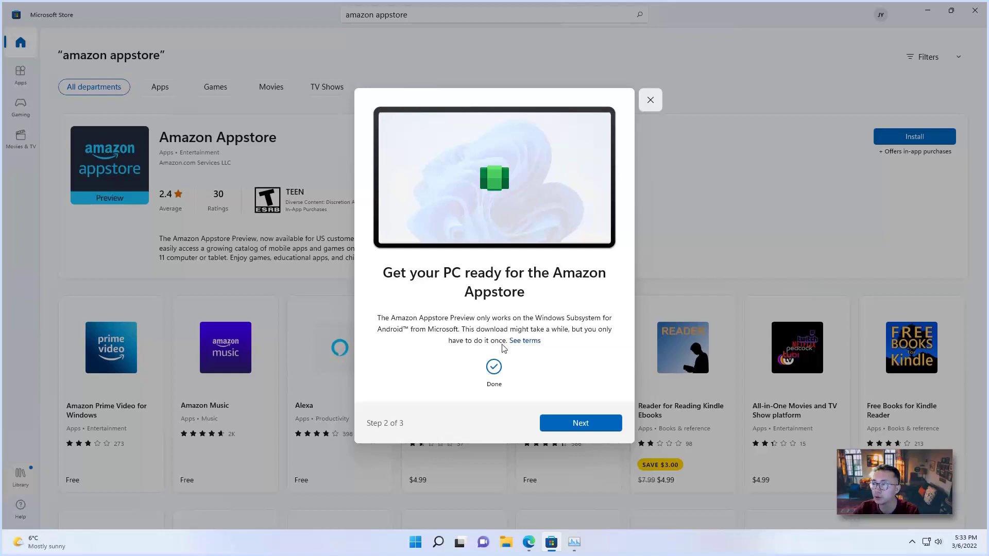
- Advance to the final setup step and restart the PC to complete installation
click(576, 425)
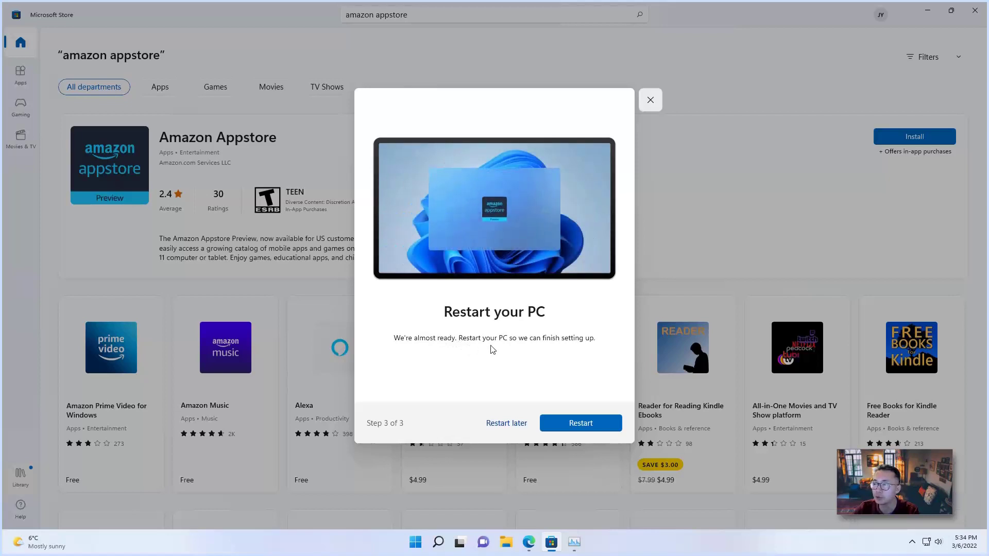
click(579, 423)
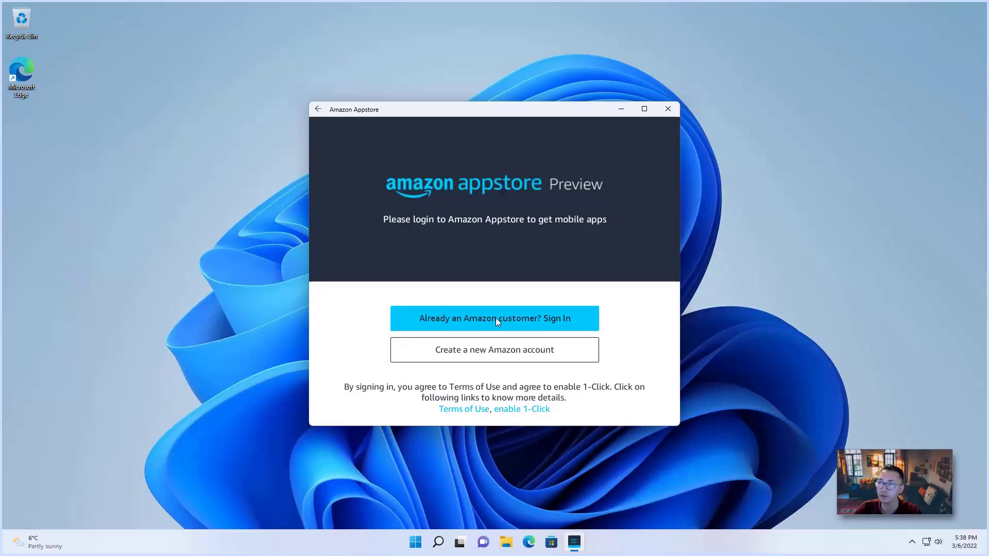
- Sign in to Amazon Appstore with an existing account's e-mail and password
click(496, 320)
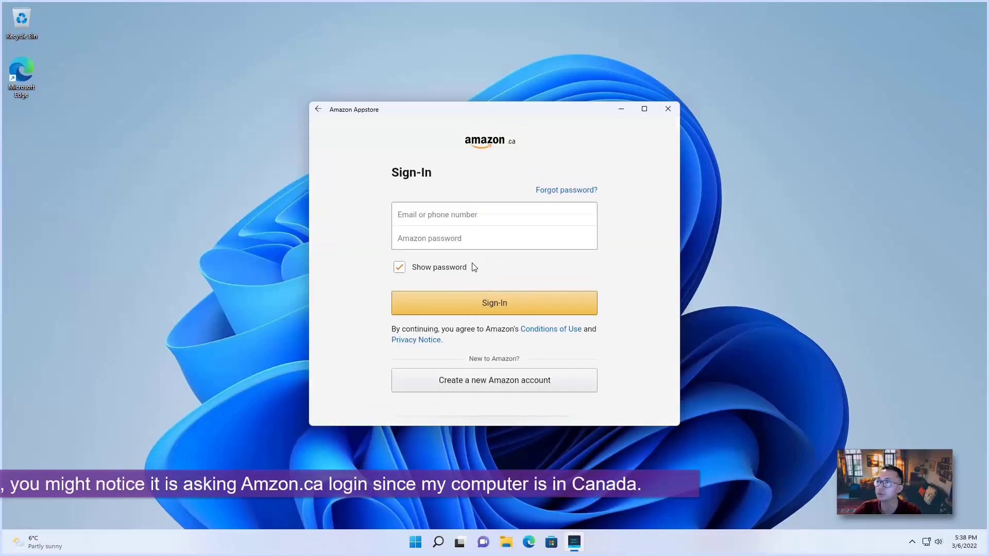
click(450, 216)
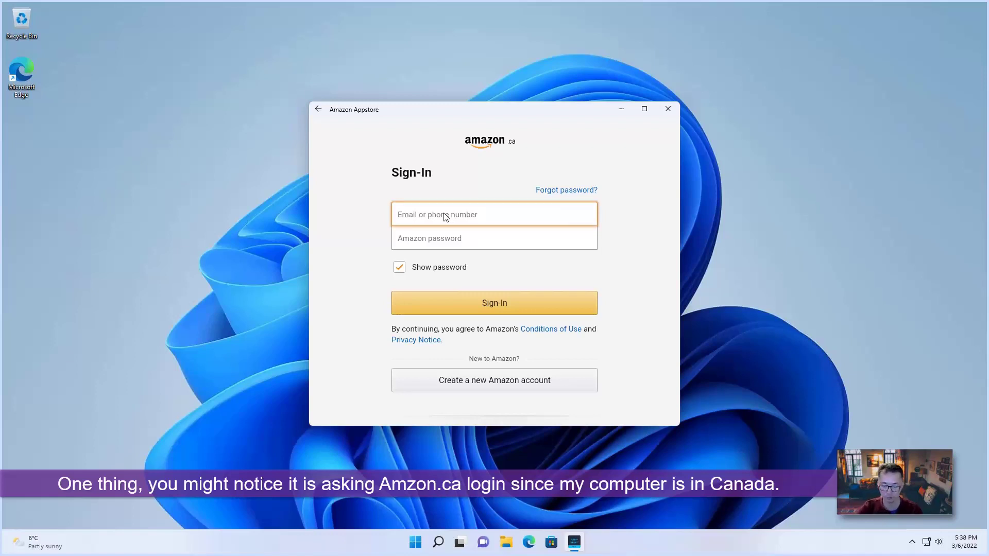
text([unreadable email address])
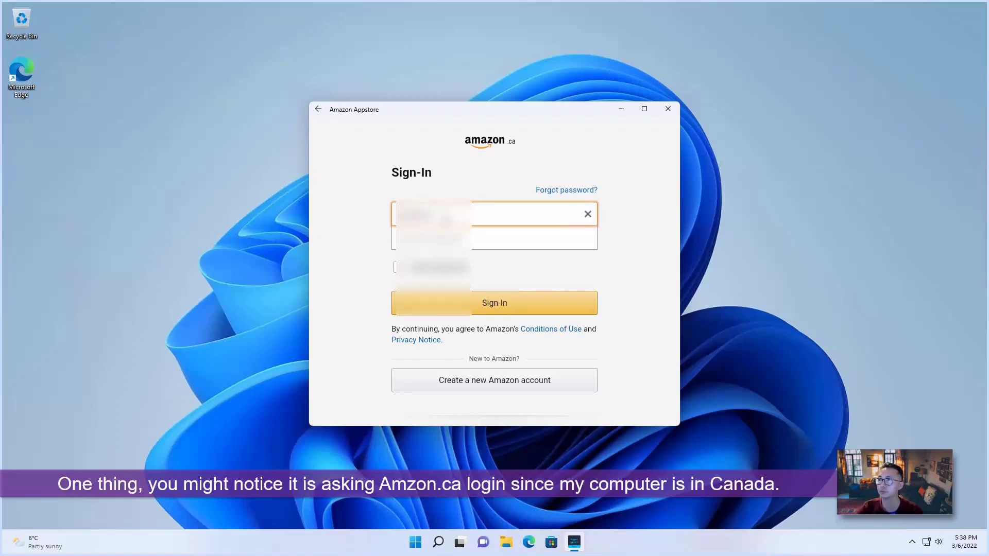
text(m)
key(Tab)
text([unreadable password])
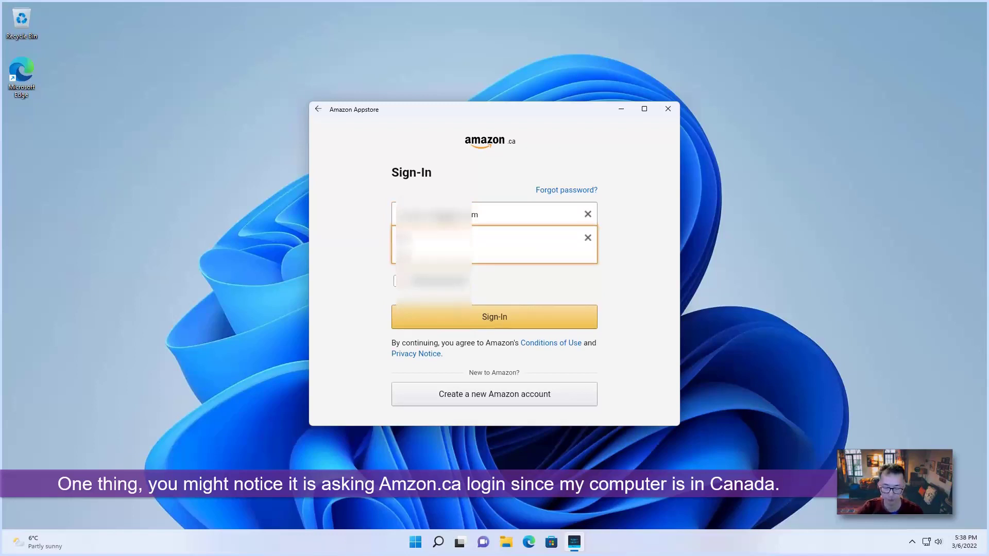
key(Return)
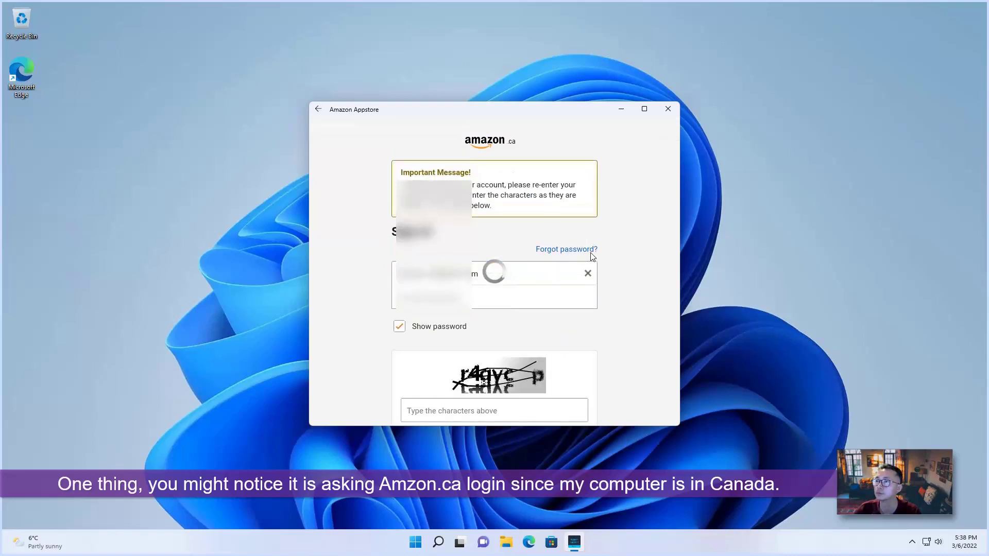
- Re-enter the account password and submit the sign-in with the captcha answer
click(518, 305)
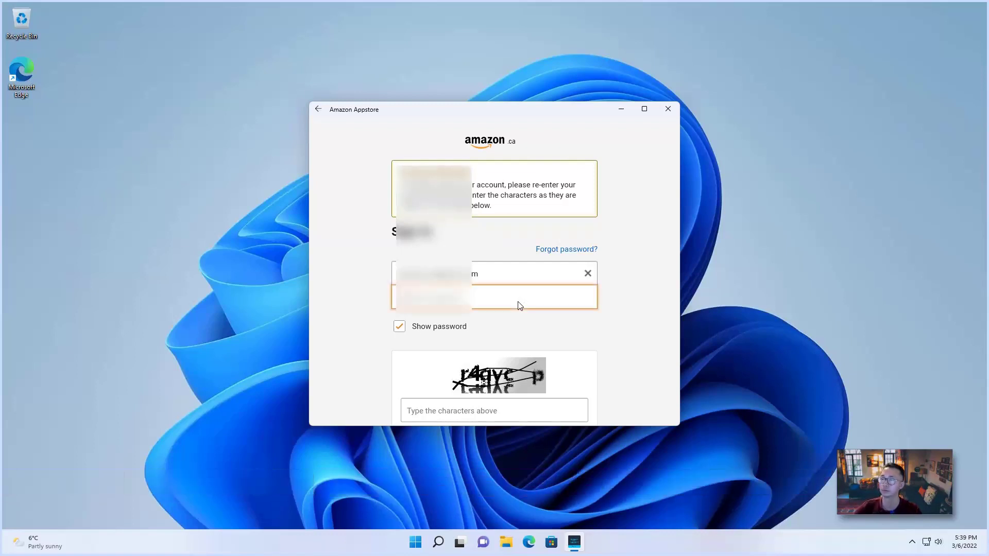
key(ctrl+v)
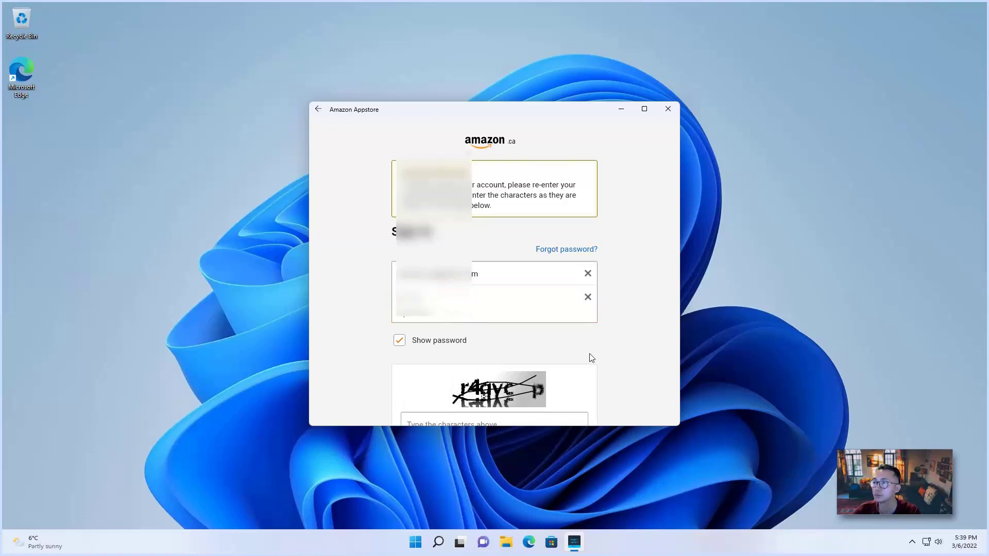
scroll(587, 334, down, 2)
scroll(486, 266, up, 1)
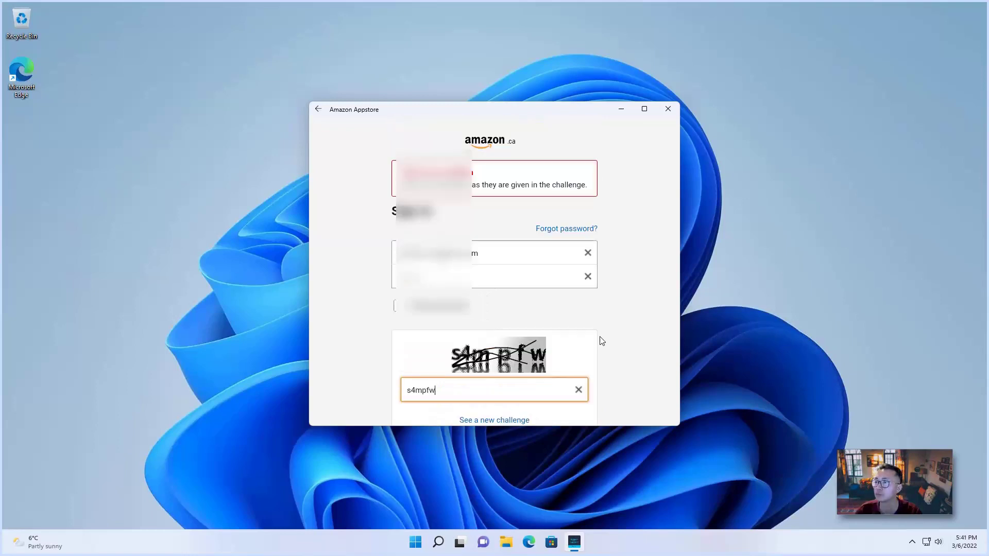
scroll(602, 343, down, 2)
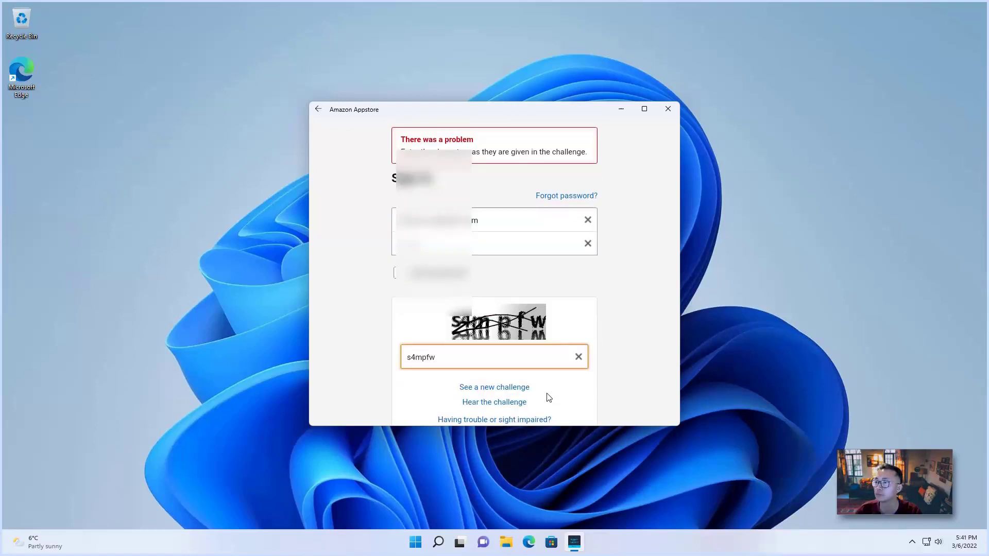
click(525, 388)
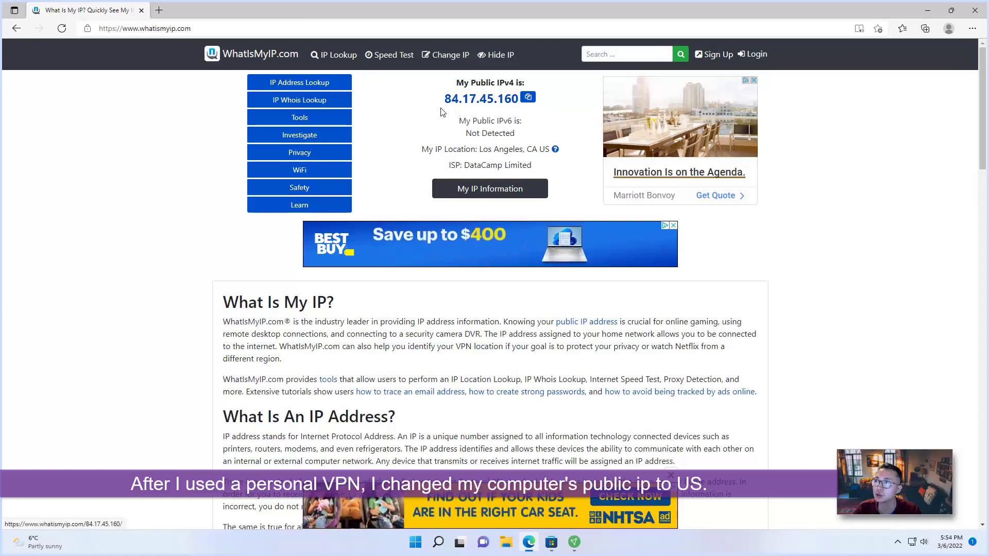
- Bring Microsoft Store's Amazon Appstore results back in front after confirming the Los Angeles IP
click(550, 543)
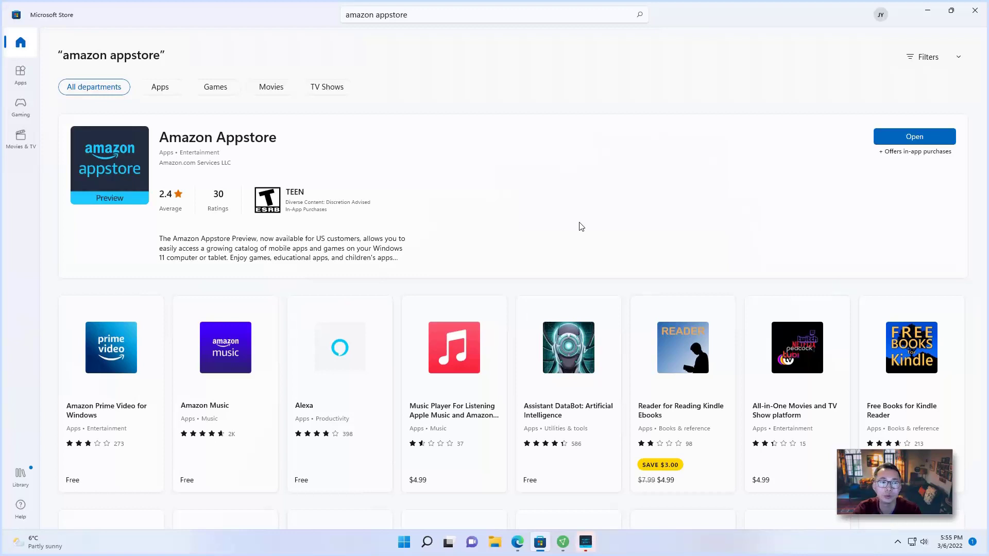
- Sign in to Amazon Appstore as an existing Amazon customer with the account e-mail and password
click(587, 546)
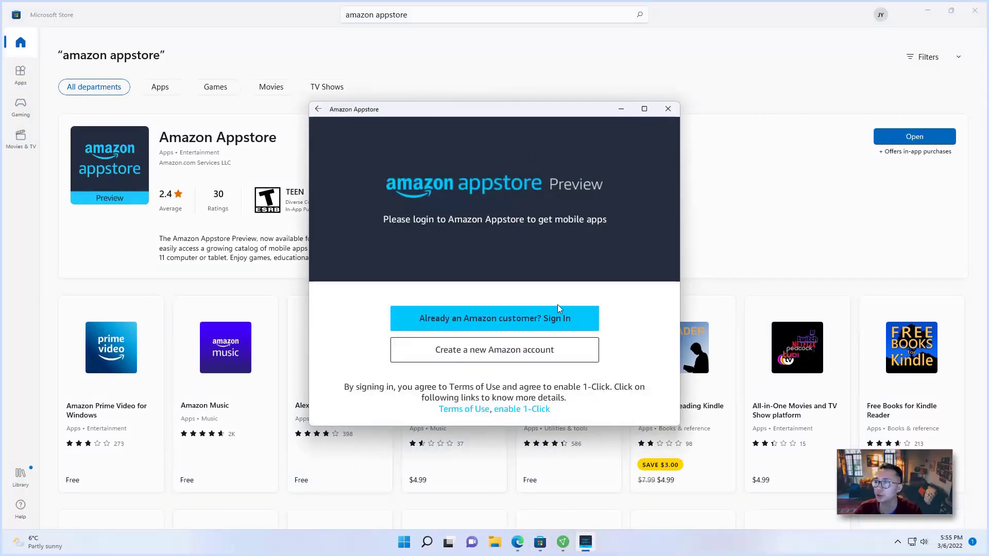
click(516, 319)
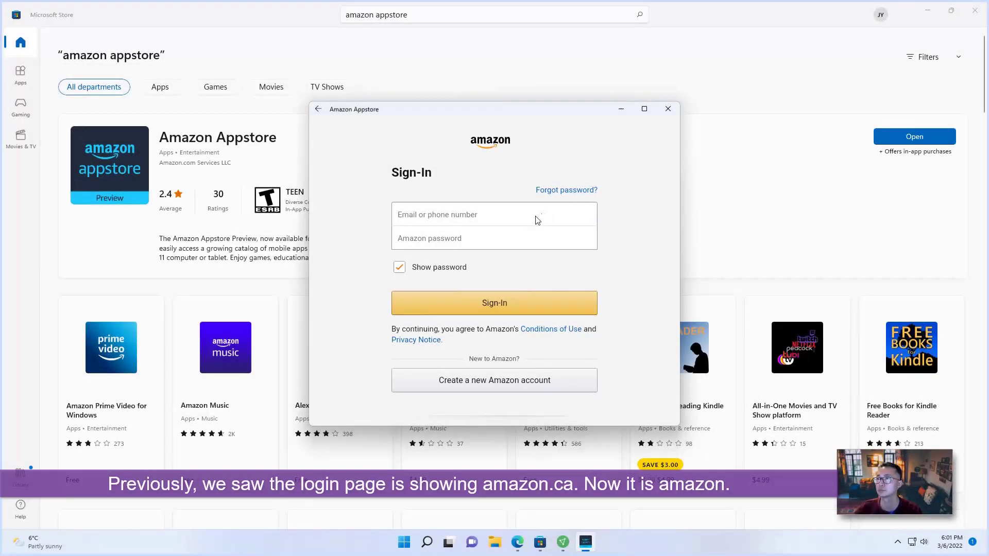
click(537, 221)
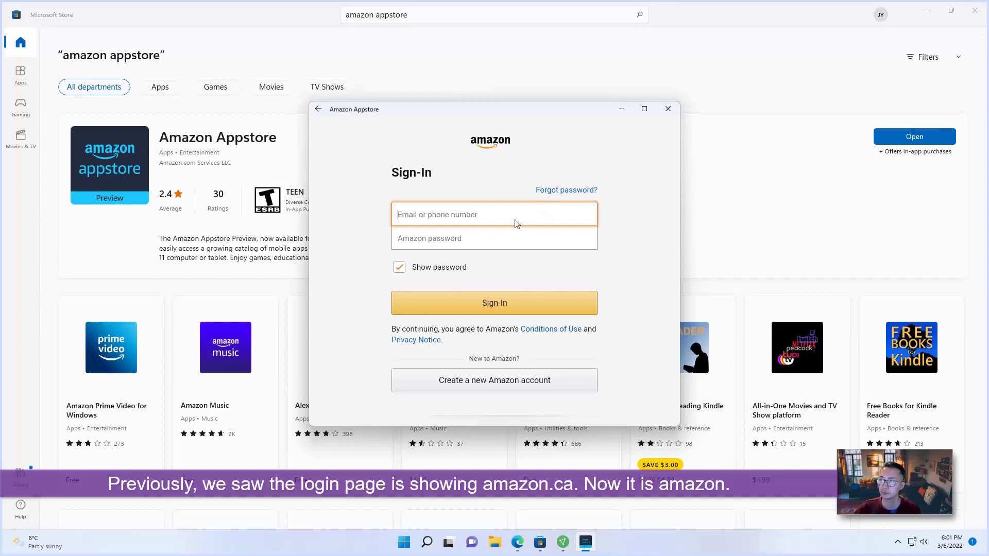
text(@gmail.com)
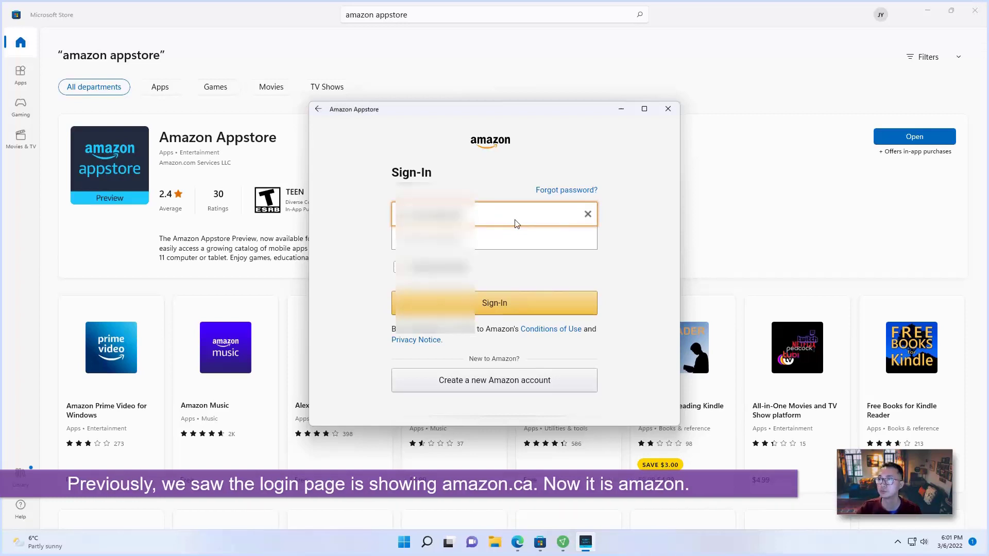
key(Tab)
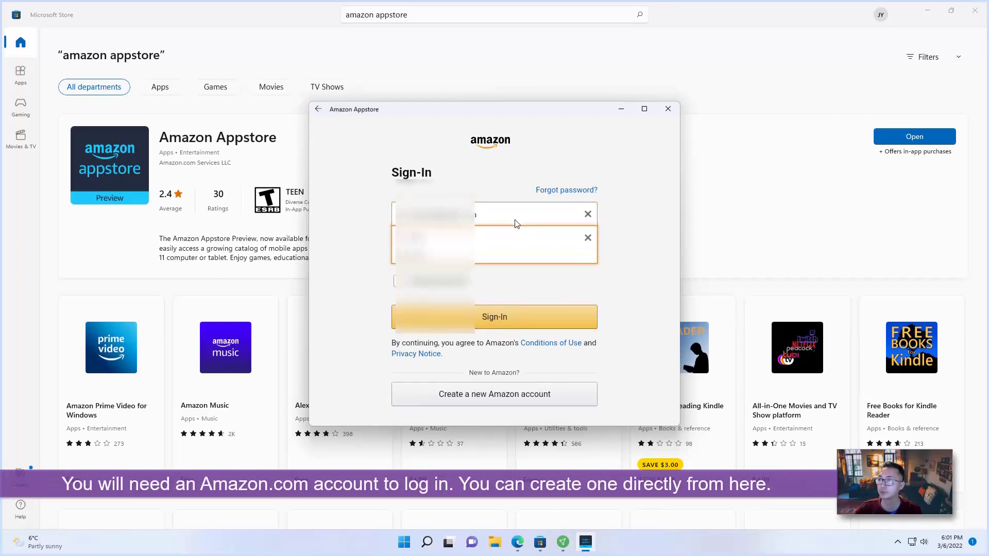
key(ctrl+v)
click(505, 304)
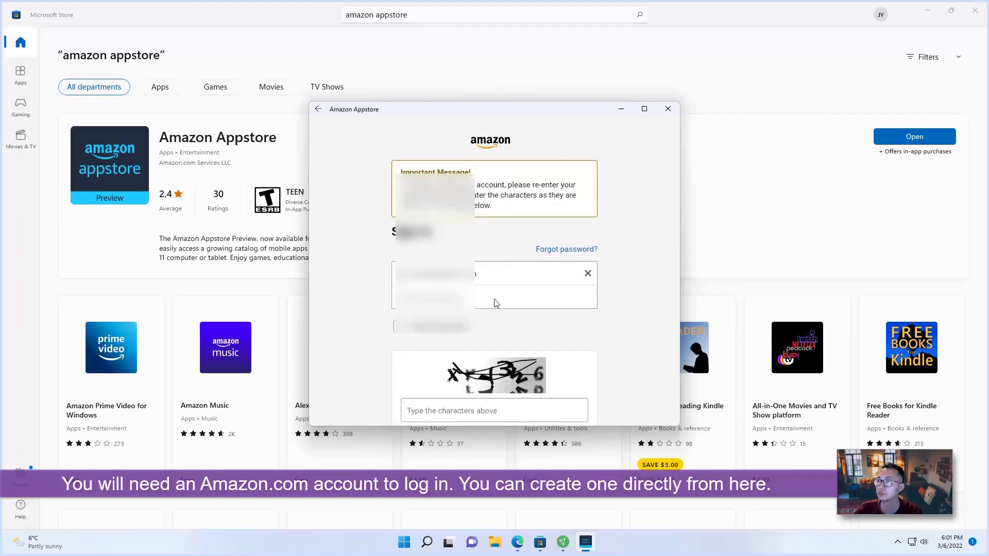
- Re-enter the account password, solve the captcha, and skip adding a mobile number
click(437, 306)
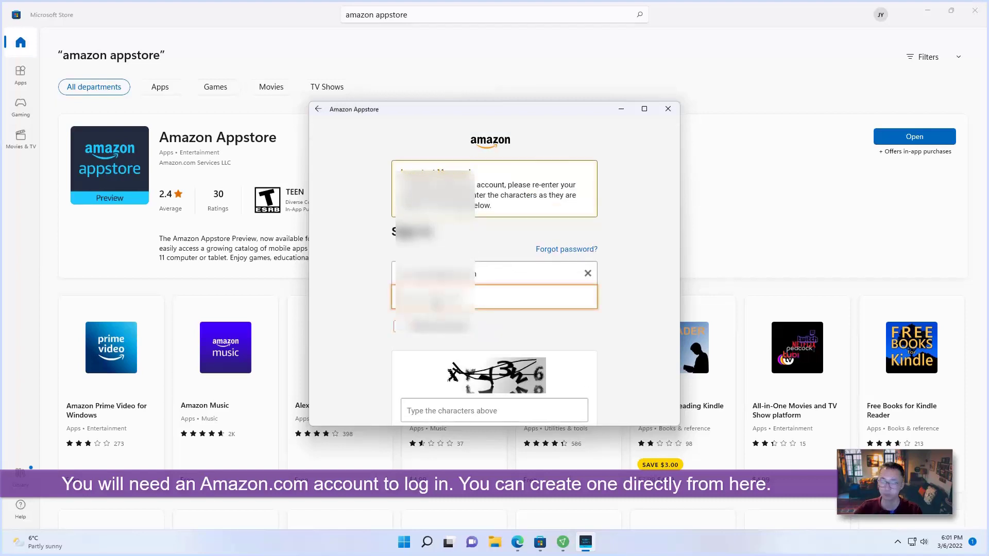
key(ctrl+v)
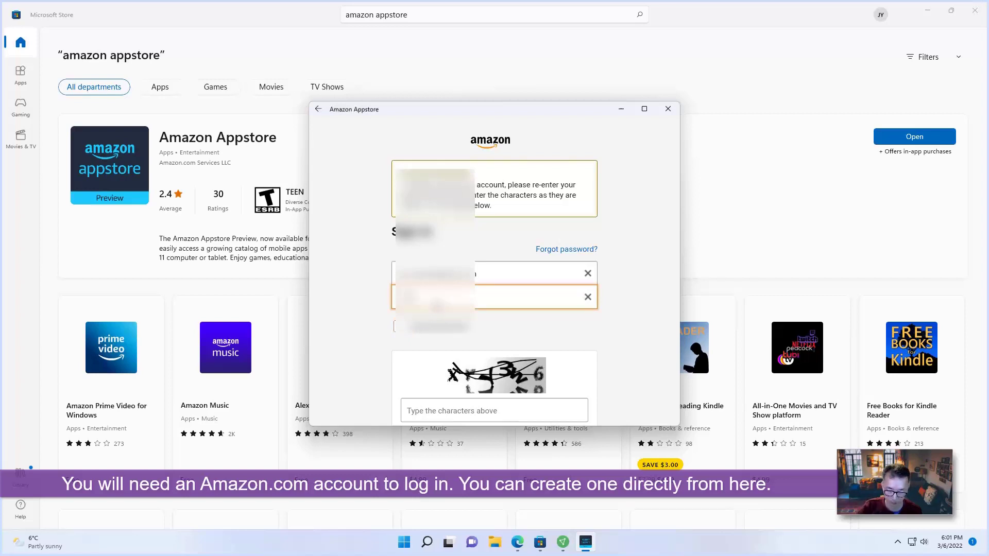
click(453, 416)
text(xr)
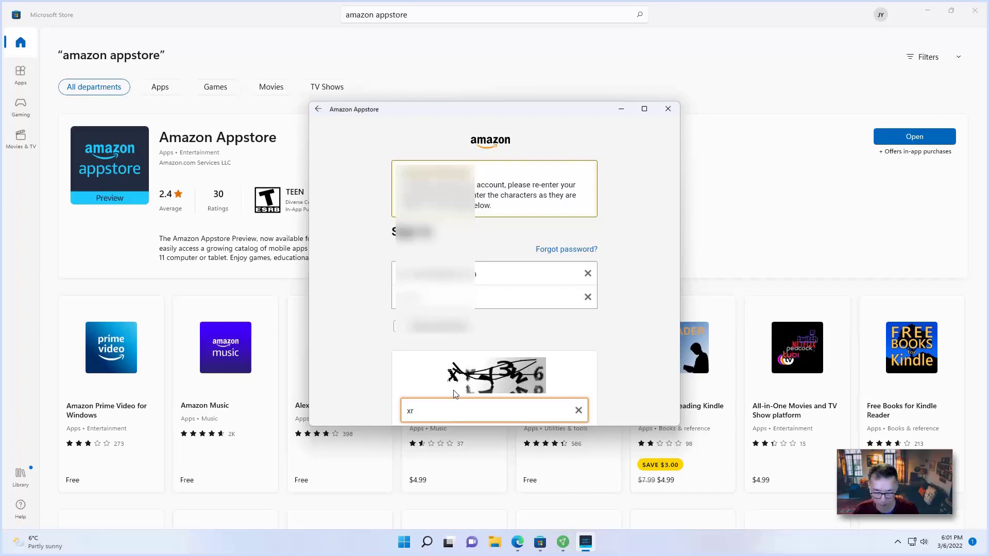
text(Y3w)
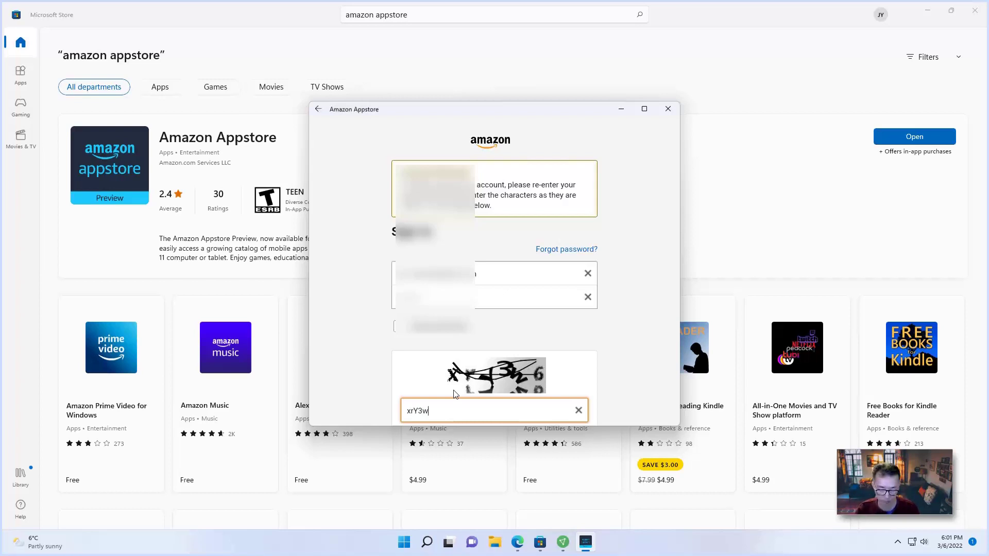
text(6)
key(Return)
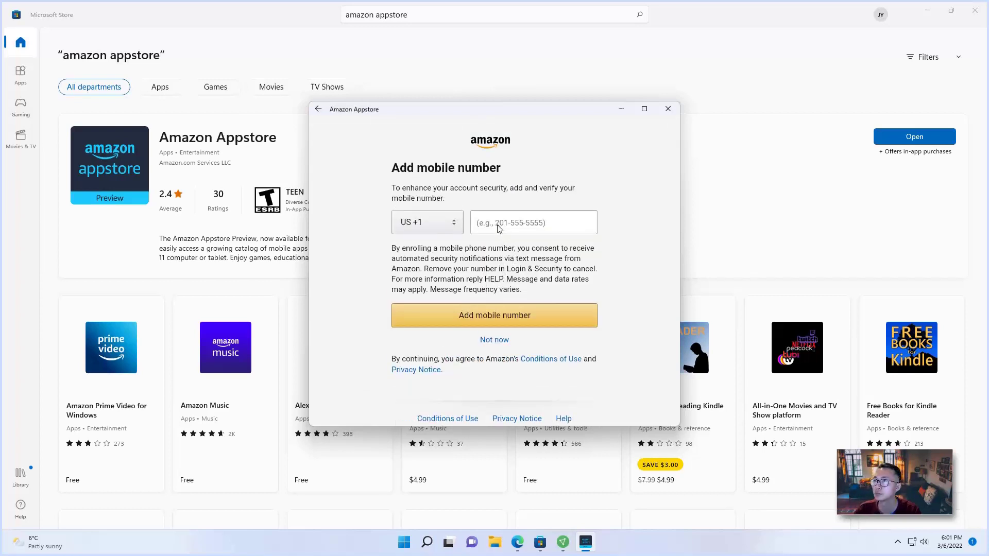
click(496, 342)
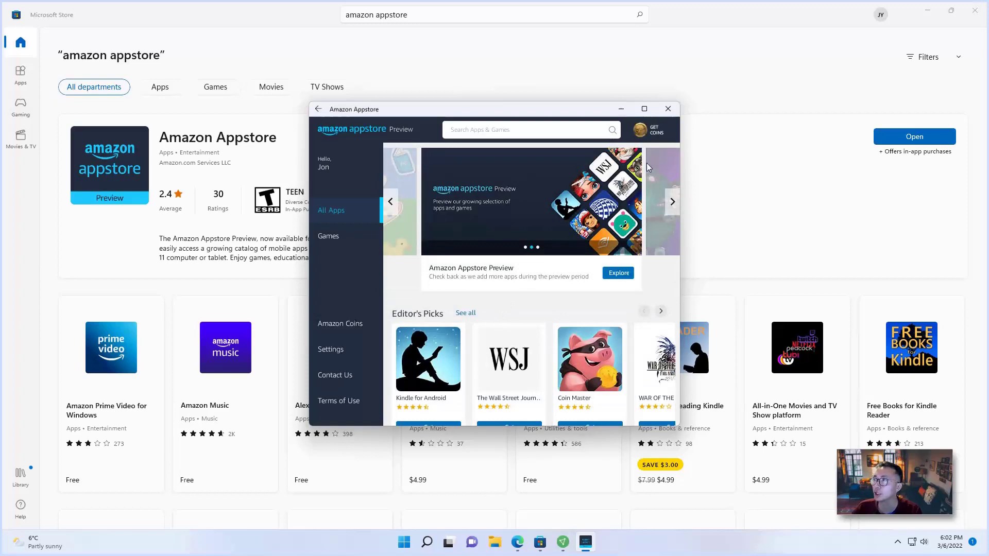
- Maximize the Appstore window and start downloading Coin Master from its detail page
click(644, 108)
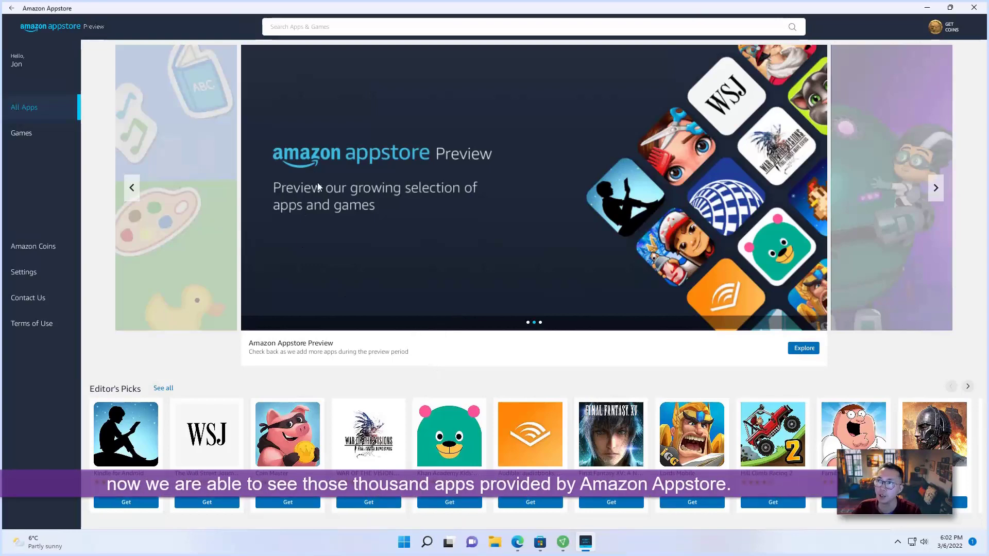
scroll(468, 302, down, 2)
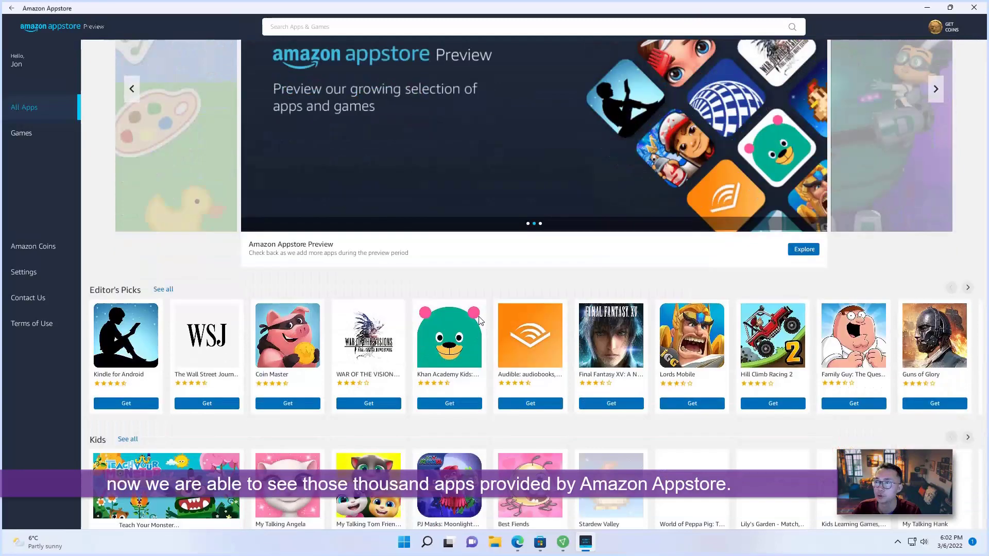
click(289, 327)
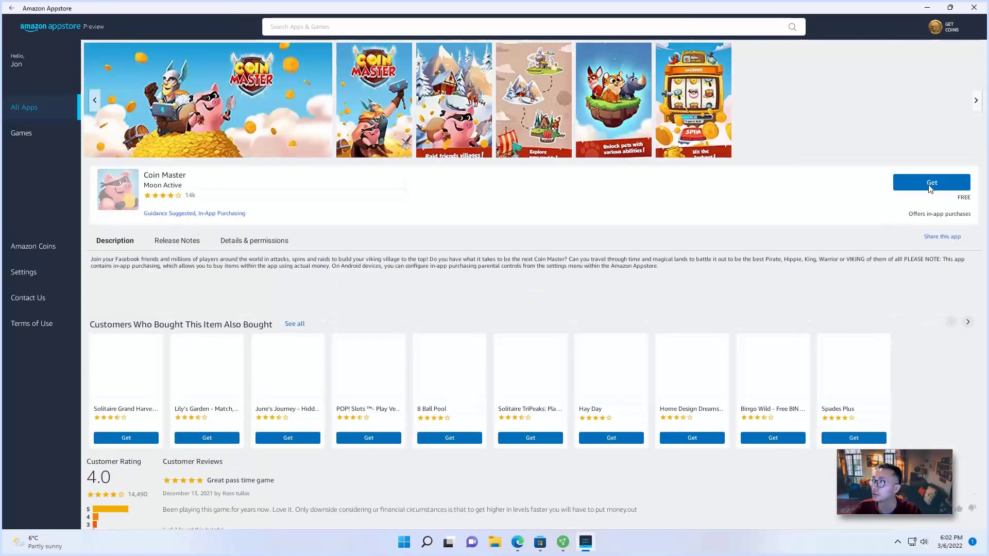
click(931, 182)
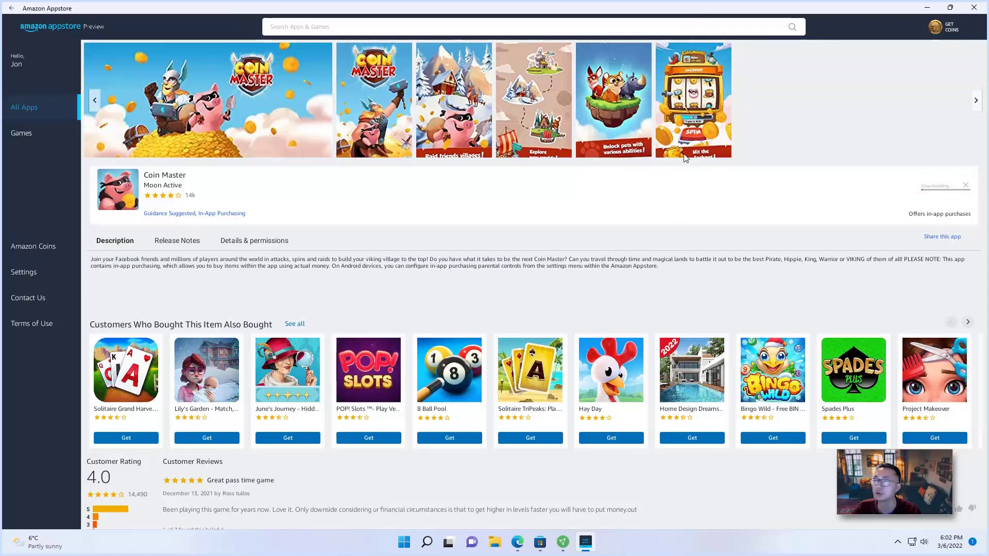
- Browse the Games and All Apps catalogues, then bring the ProtonVPN window forward
click(33, 137)
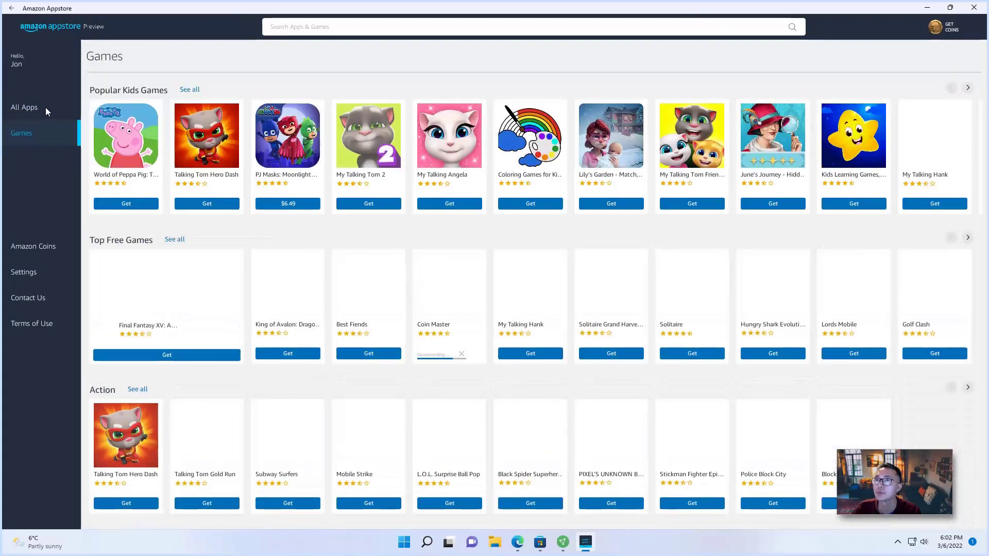
click(33, 109)
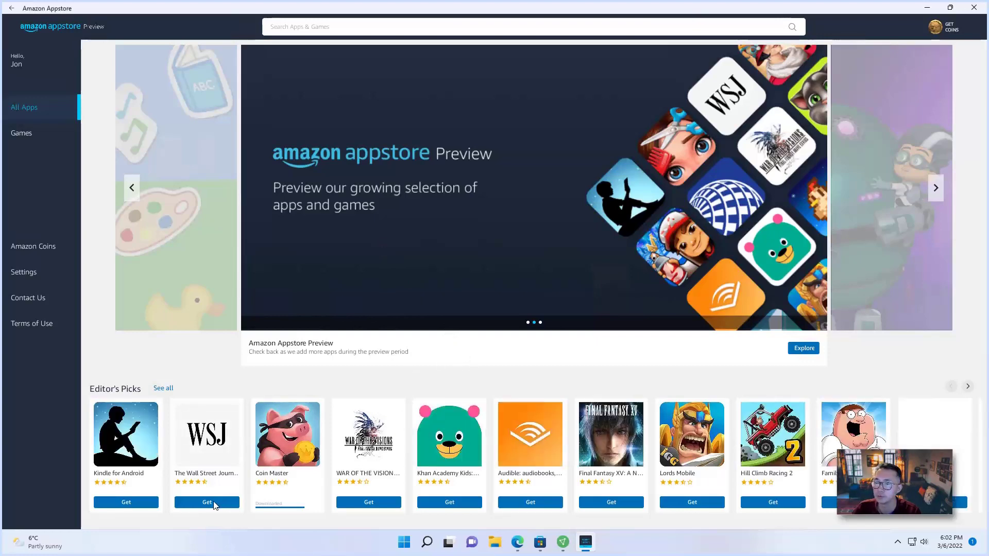
scroll(222, 504, down, 3)
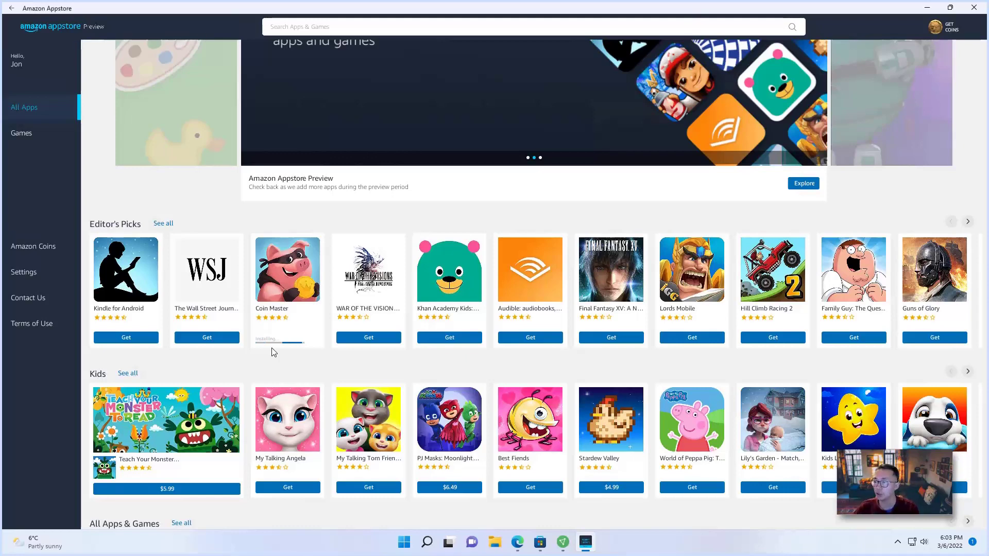
click(563, 542)
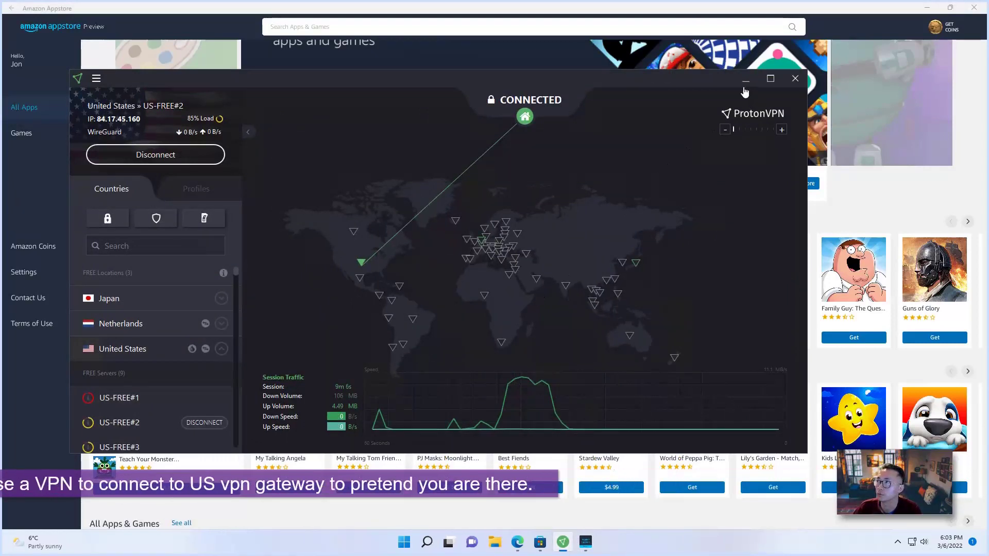
- Minimize the ProtonVPN window to reveal the Appstore with Coin Master installed
click(795, 79)
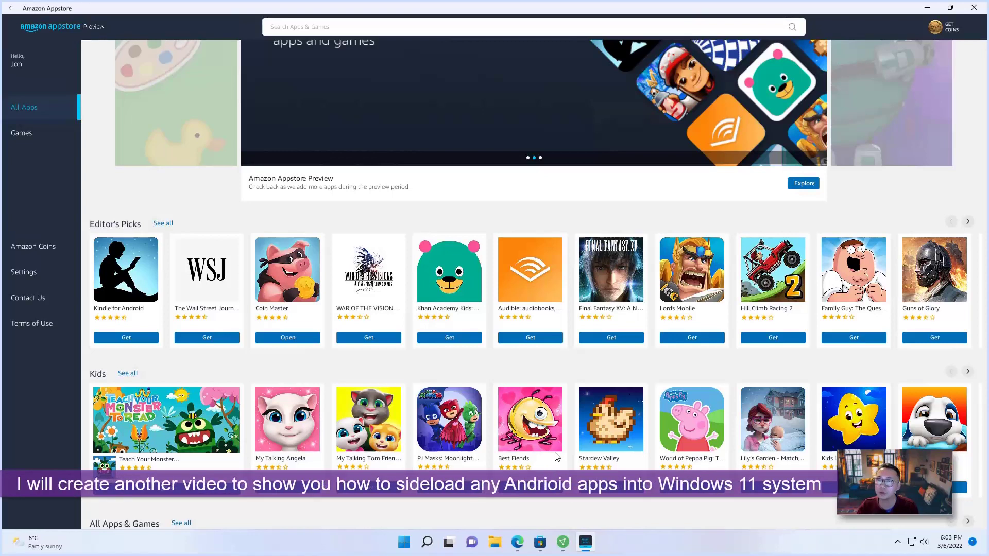
- Launch Coin Master with its Open button in Editor's Picks
click(288, 338)
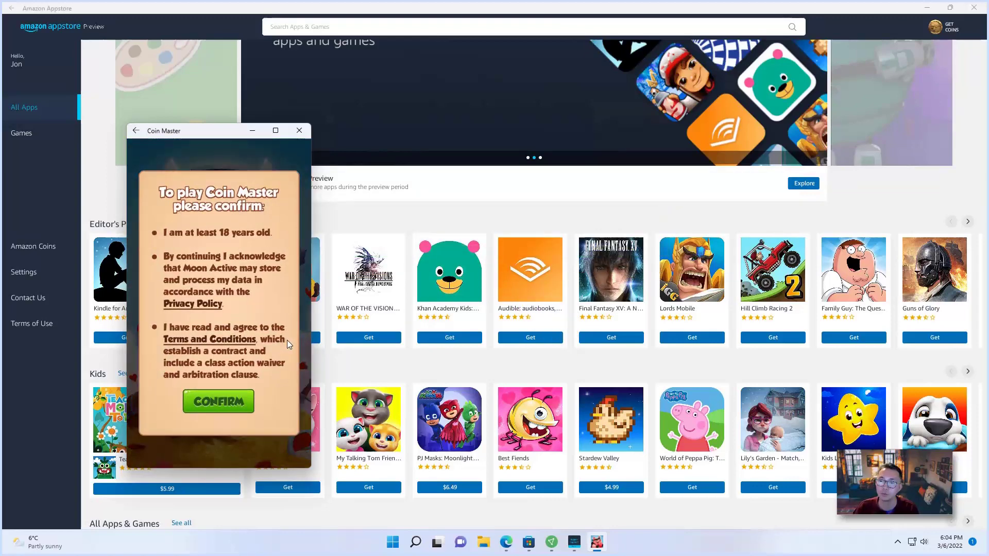
- Confirm Coin Master's age 18+, privacy policy and terms prompt
click(228, 402)
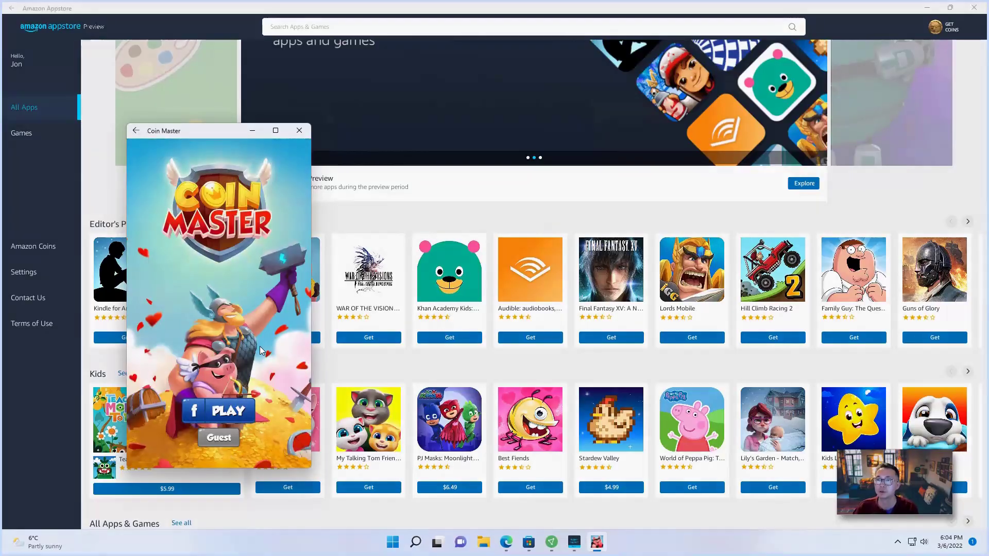